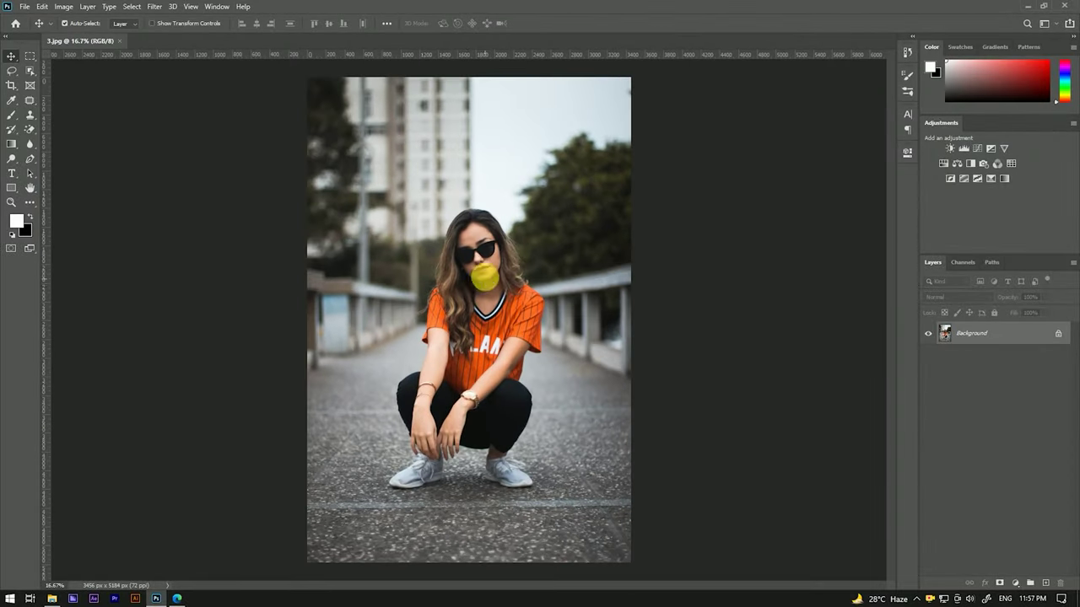
# - Duplicate the Background layer and make the Background copy active
pyautogui.scroll(2, 489, 285)
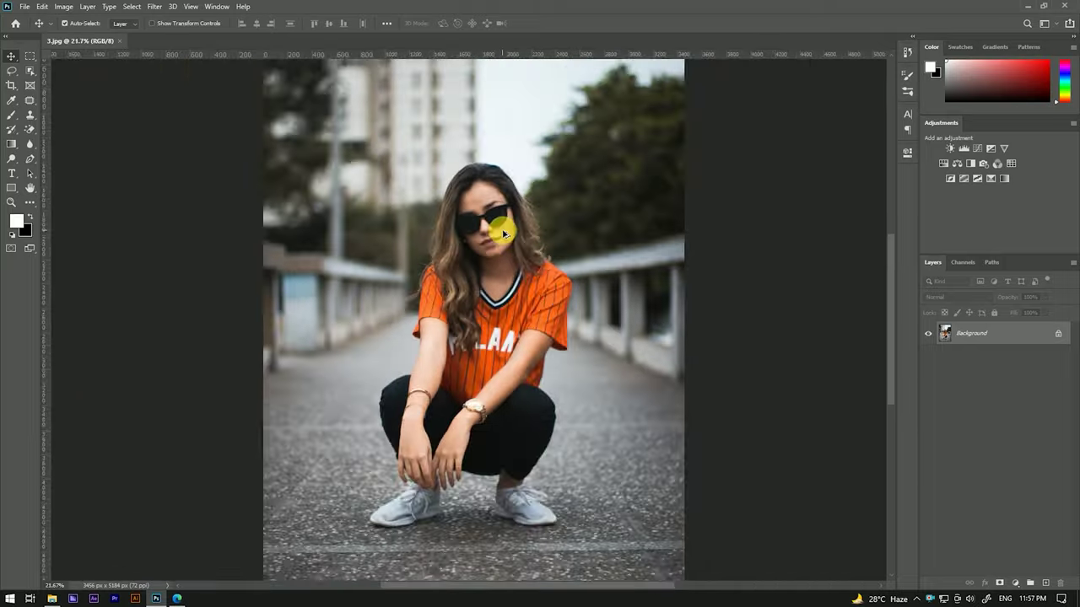
pyautogui.scroll(-2, 504, 233)
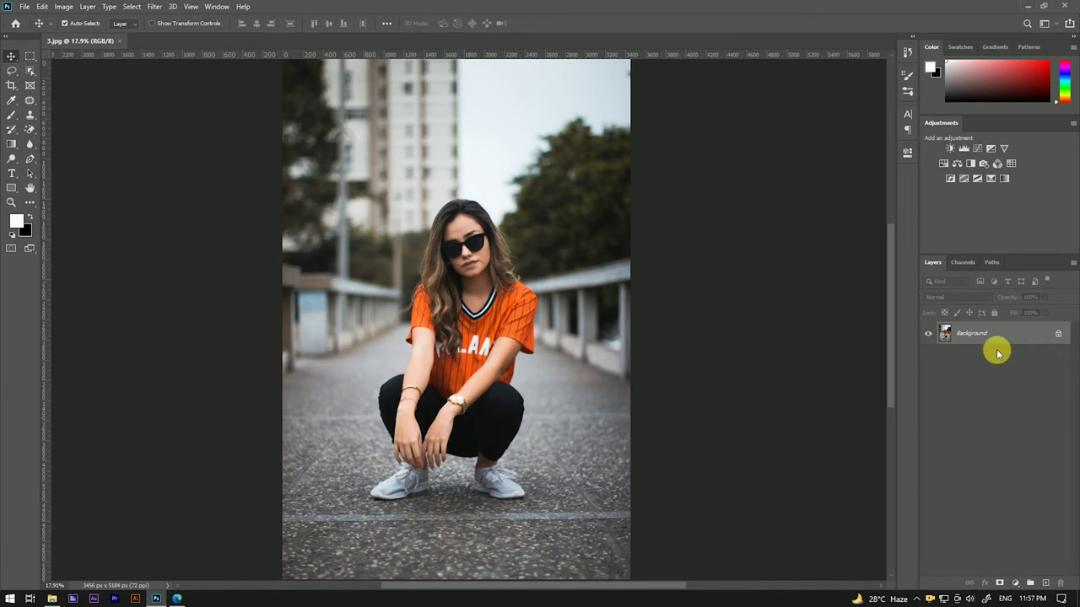
pyautogui.moveTo(1024, 333); pyautogui.dragTo(1045, 583)
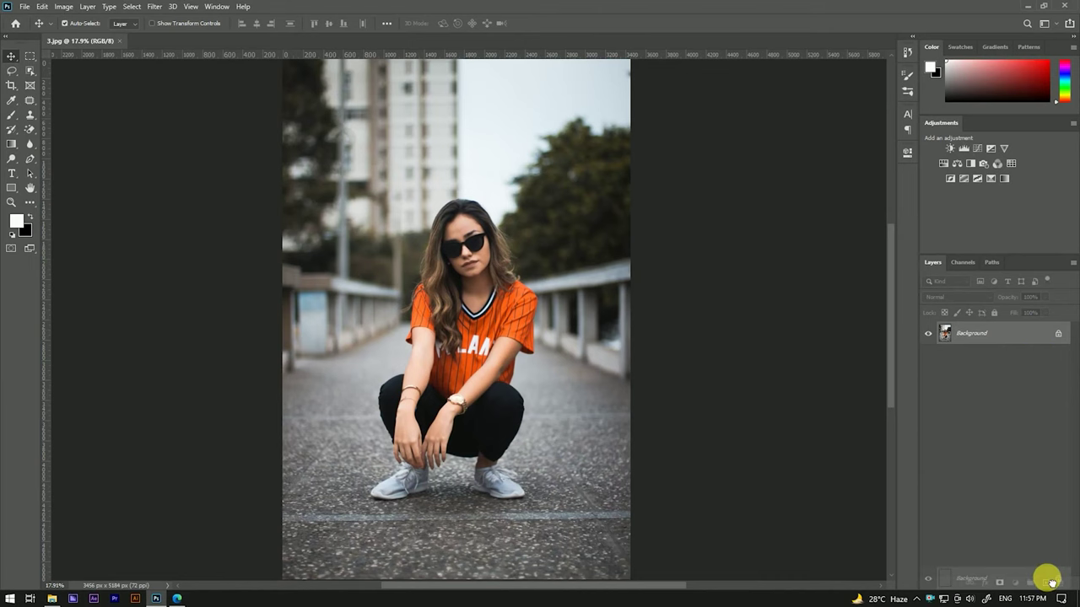
pyautogui.click(987, 342)
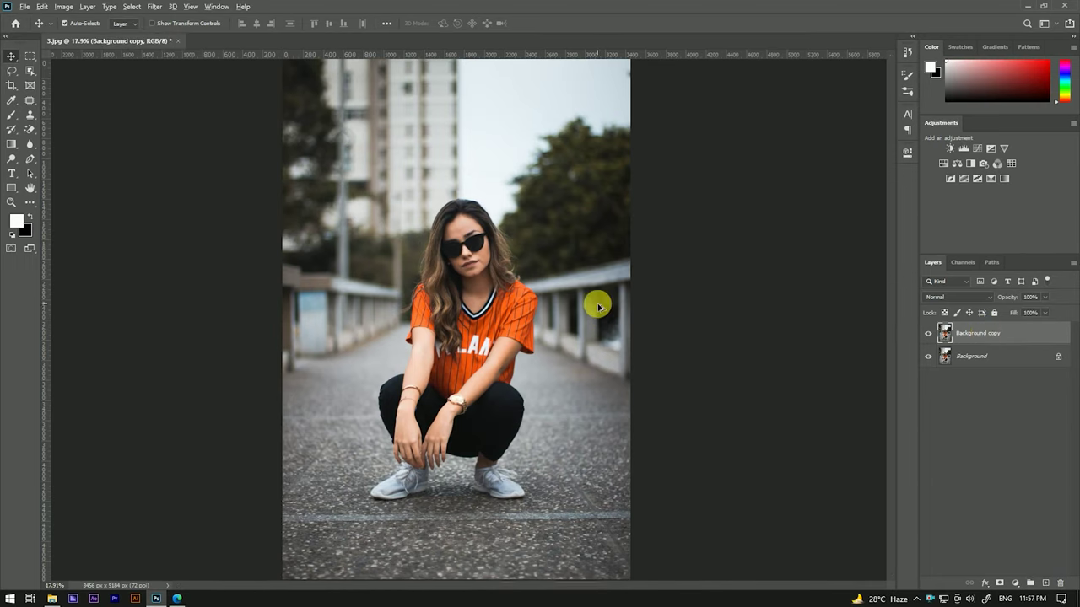
# - Add a Color Balance adjustment with midtones Cyan-Red -17 and Yellow-Blue +9
pyautogui.scroll(-3, 590, 301)
pyautogui.scroll(2, 540, 304)
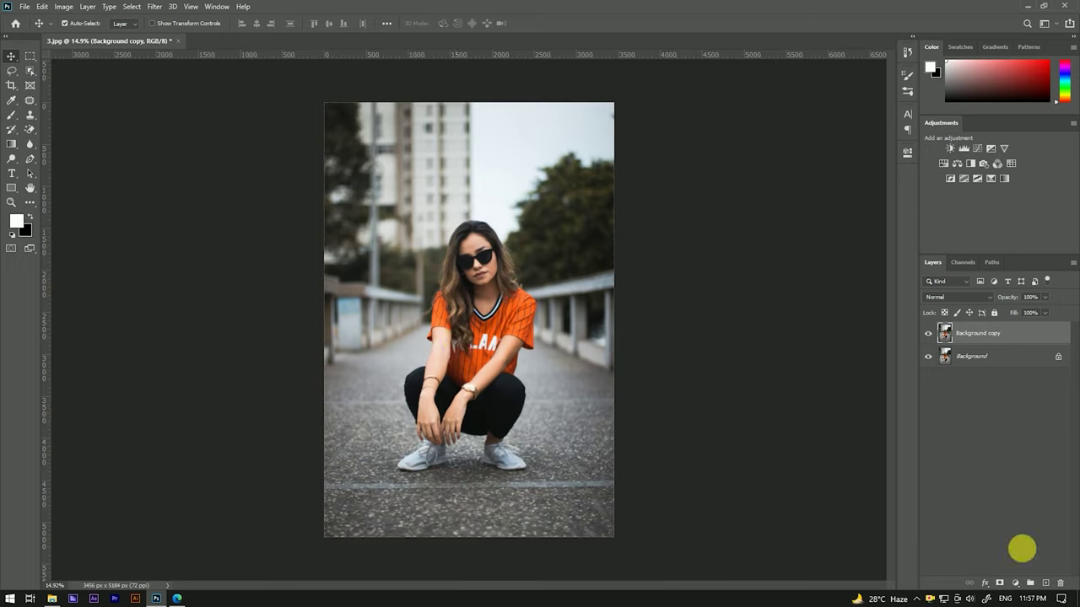
pyautogui.click(1015, 582)
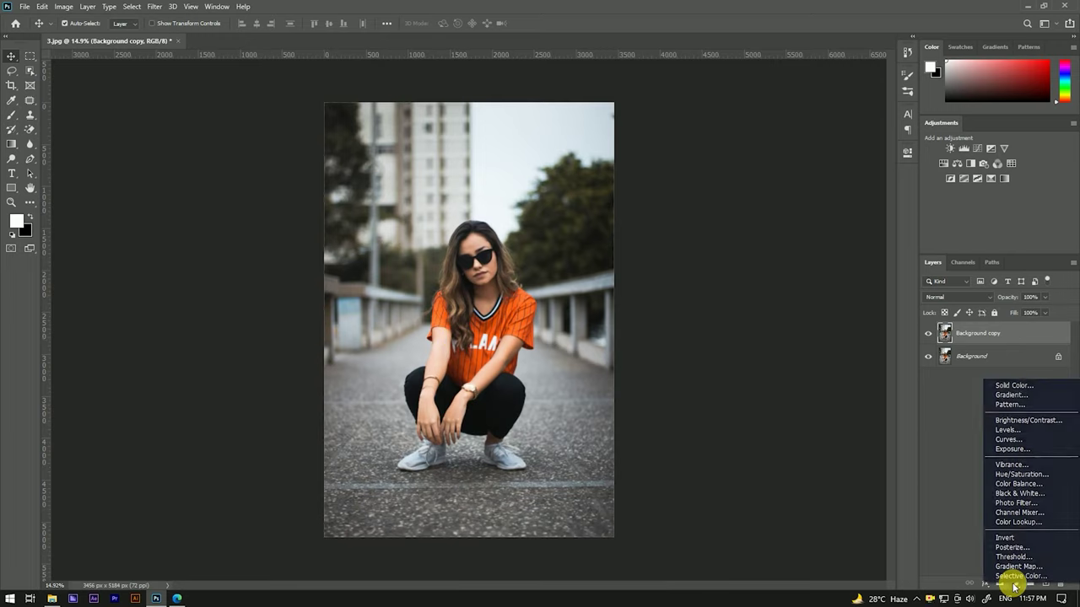
pyautogui.click(1004, 483)
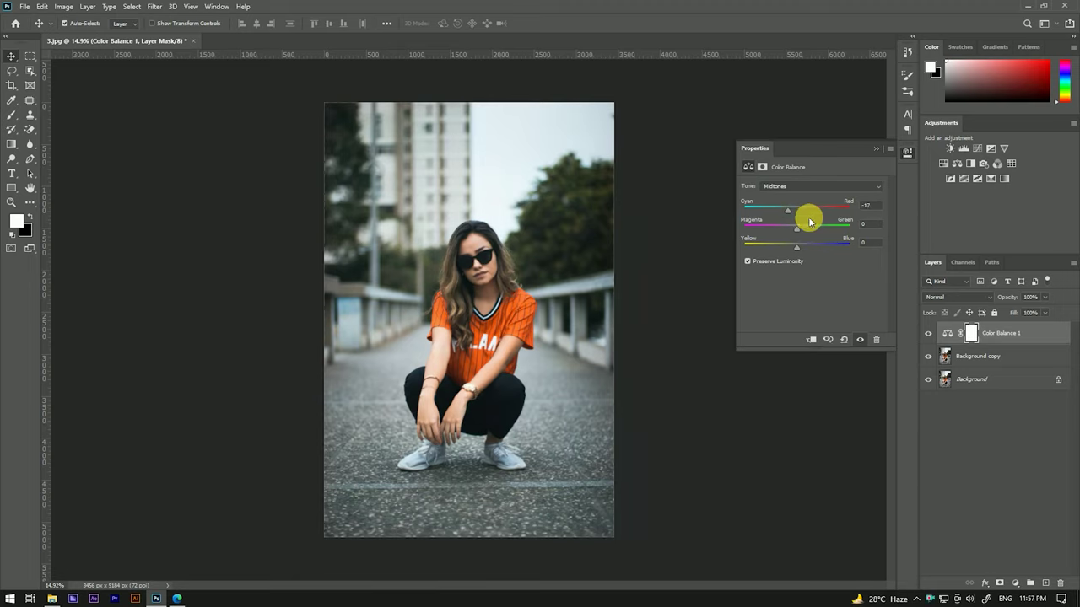
pyautogui.moveTo(798, 242); pyautogui.dragTo(800, 247)
pyautogui.click(876, 149)
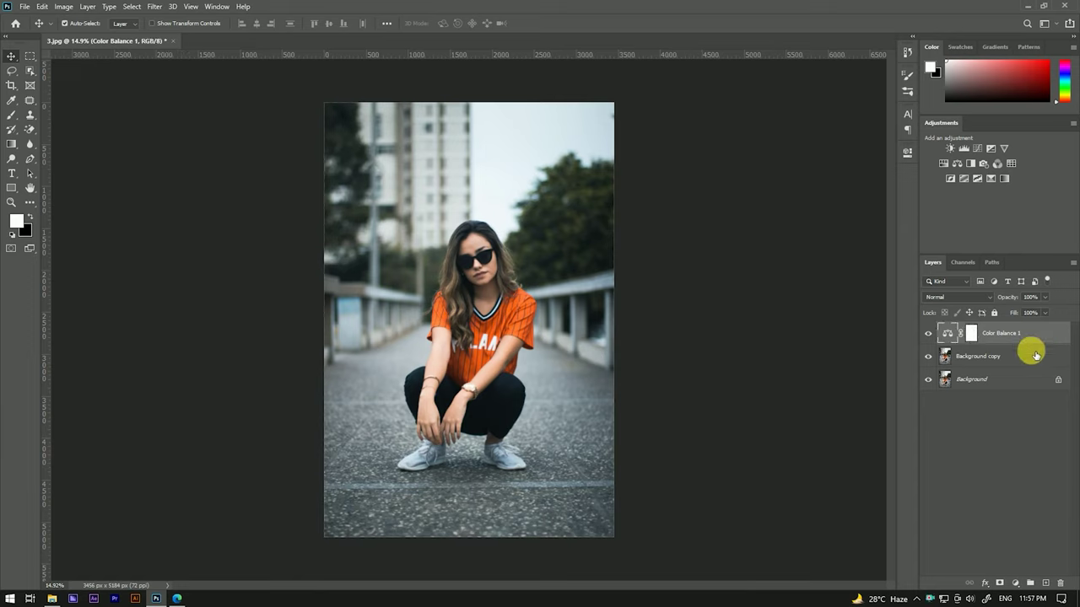
# - Merge the Color Balance adjustment into the Background copy layer
pyautogui.click(1029, 356)
pyautogui.rightClick(1029, 356)
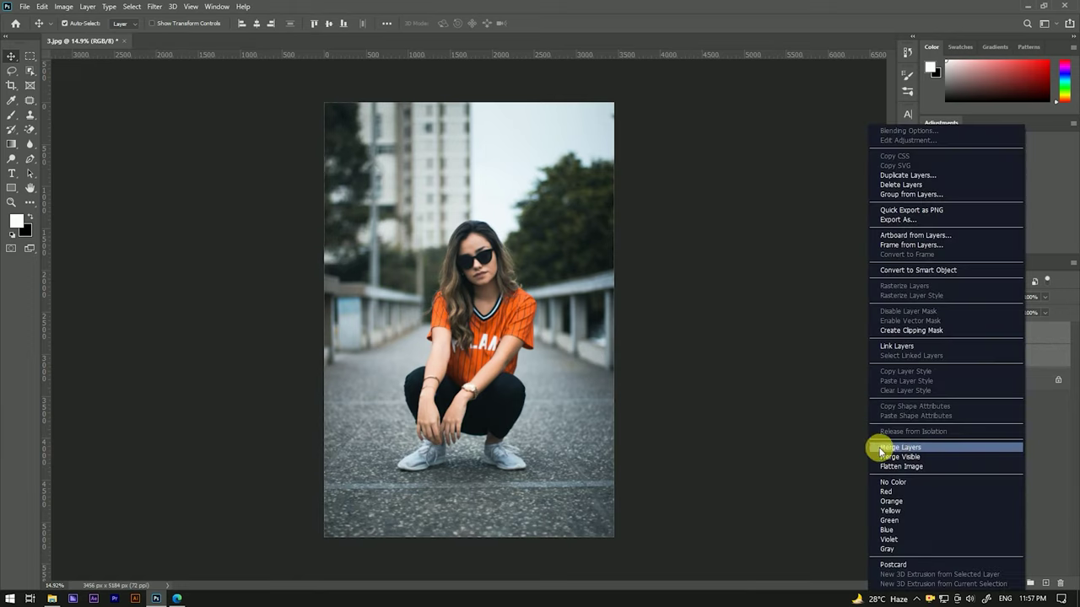
pyautogui.click(898, 447)
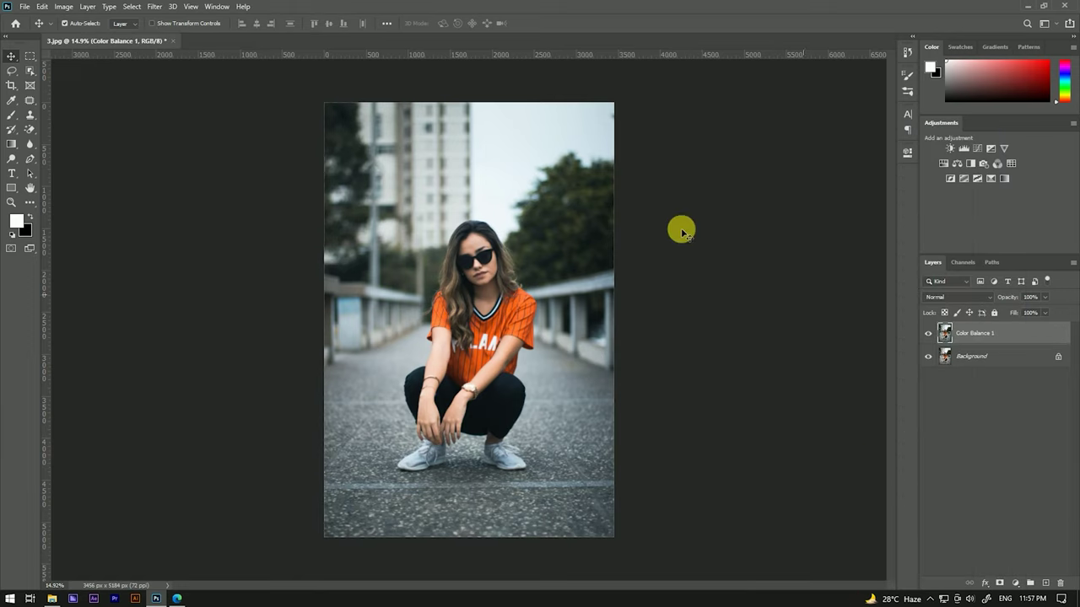
# - In the Camera Raw filter, raise Contrast to +33 and lower Vibrance to -26
pyautogui.click(155, 7)
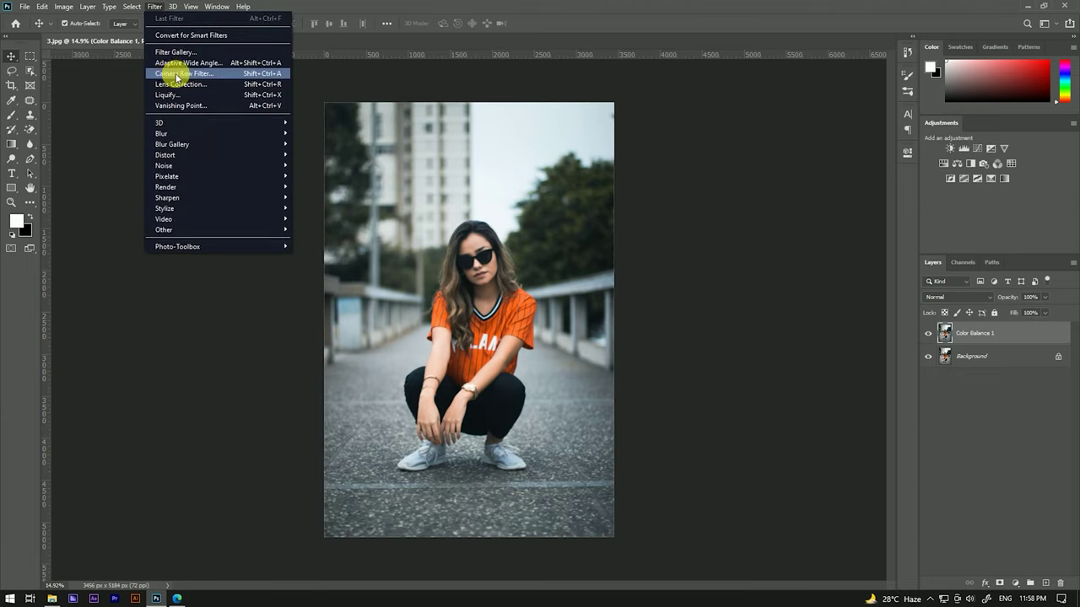
pyautogui.click(259, 74)
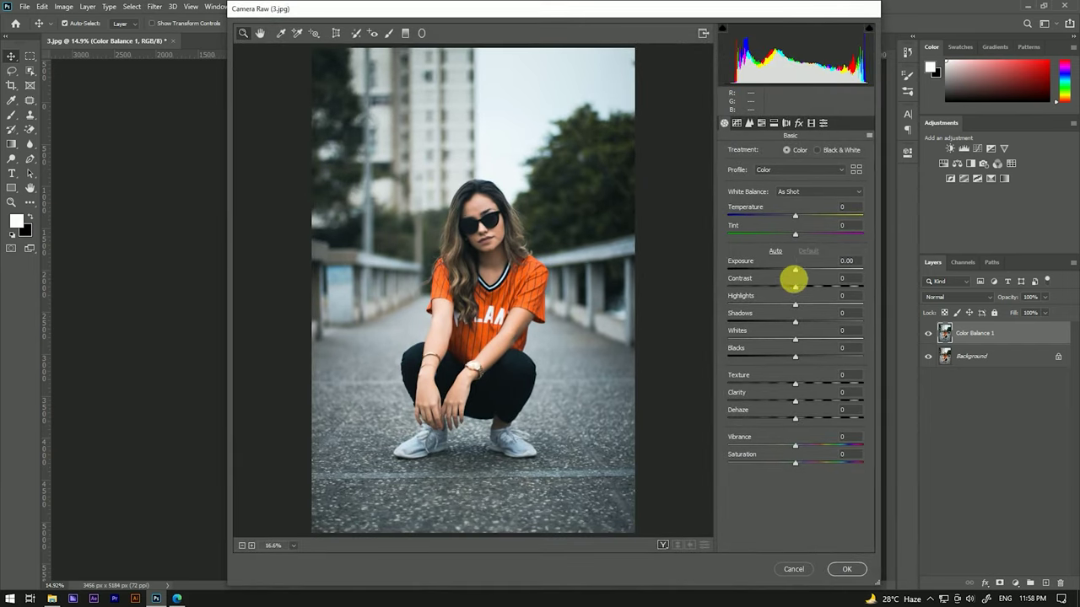
pyautogui.moveTo(795, 286); pyautogui.dragTo(819, 289)
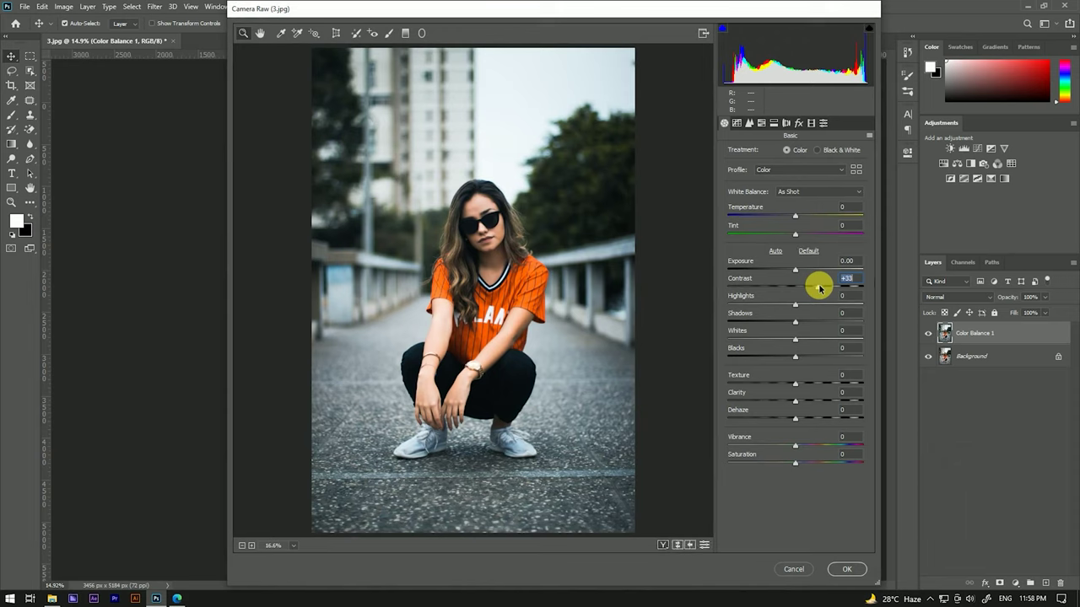
pyautogui.click(794, 446)
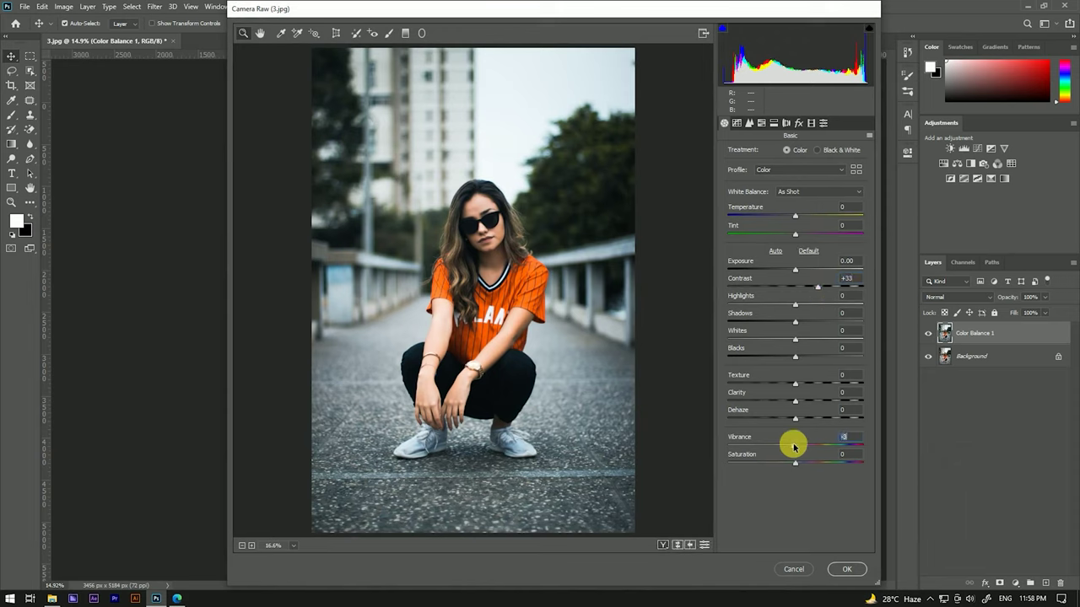
pyautogui.moveTo(794, 446); pyautogui.dragTo(776, 447)
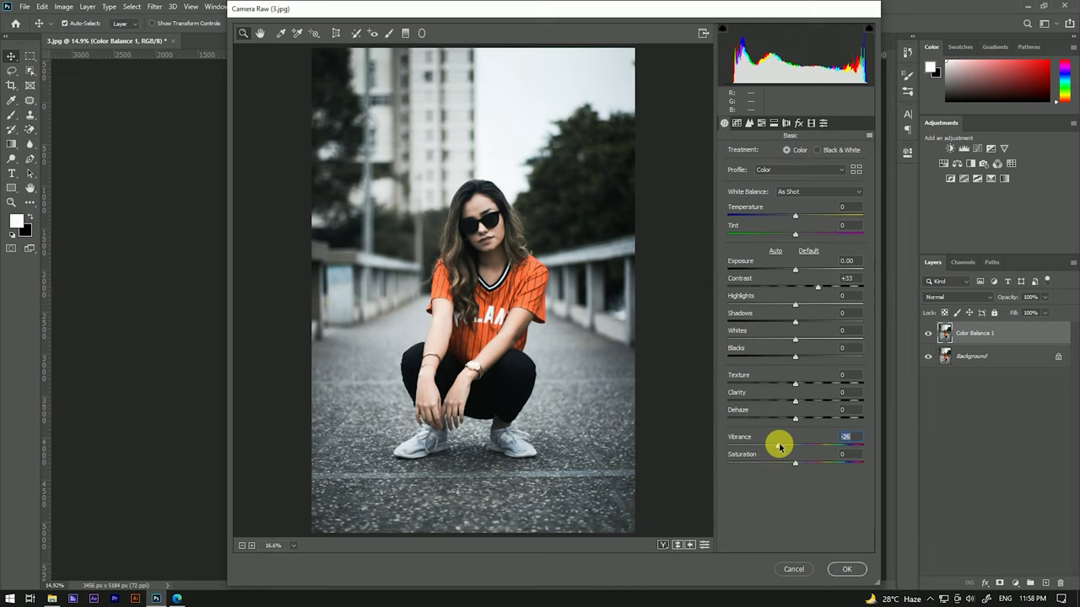
# - Set Temperature to +3, Saturation to -12 and add a darkening negative vignette
pyautogui.moveTo(794, 216); pyautogui.dragTo(802, 237)
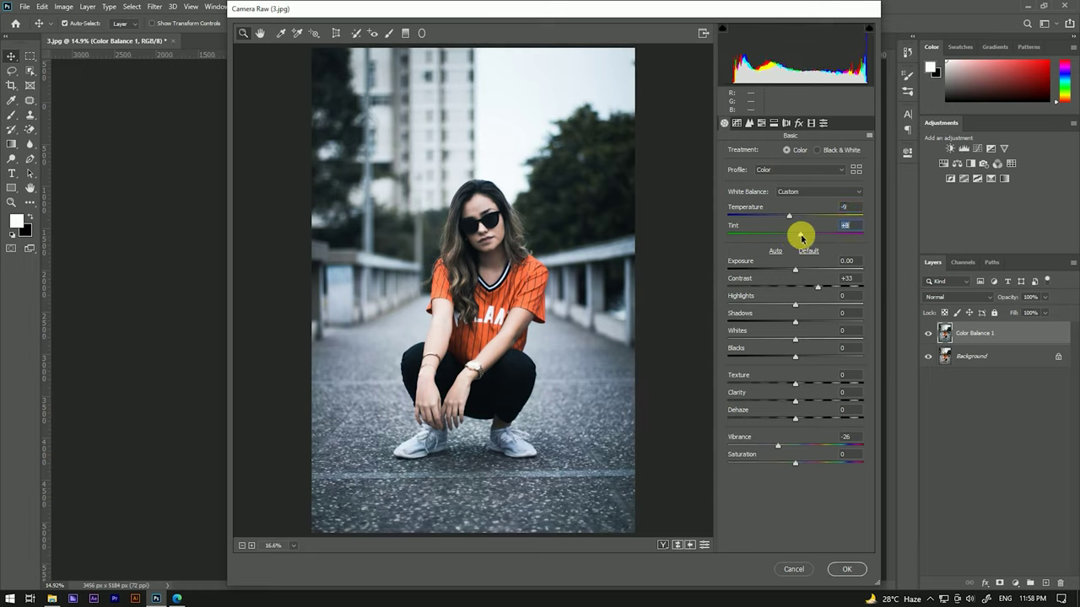
pyautogui.moveTo(791, 219); pyautogui.dragTo(799, 218)
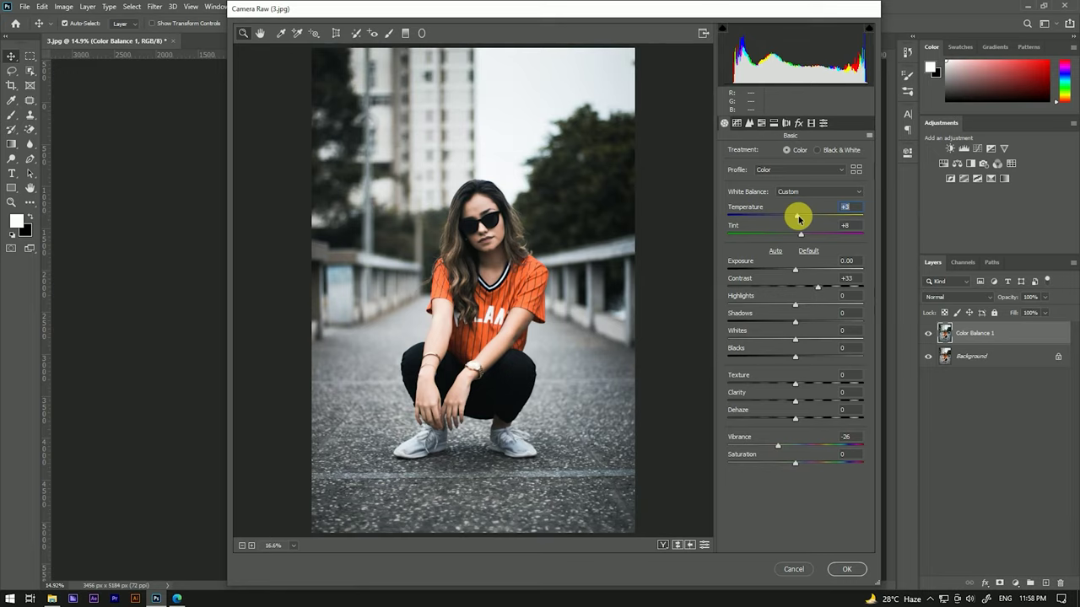
pyautogui.moveTo(795, 462); pyautogui.dragTo(790, 461)
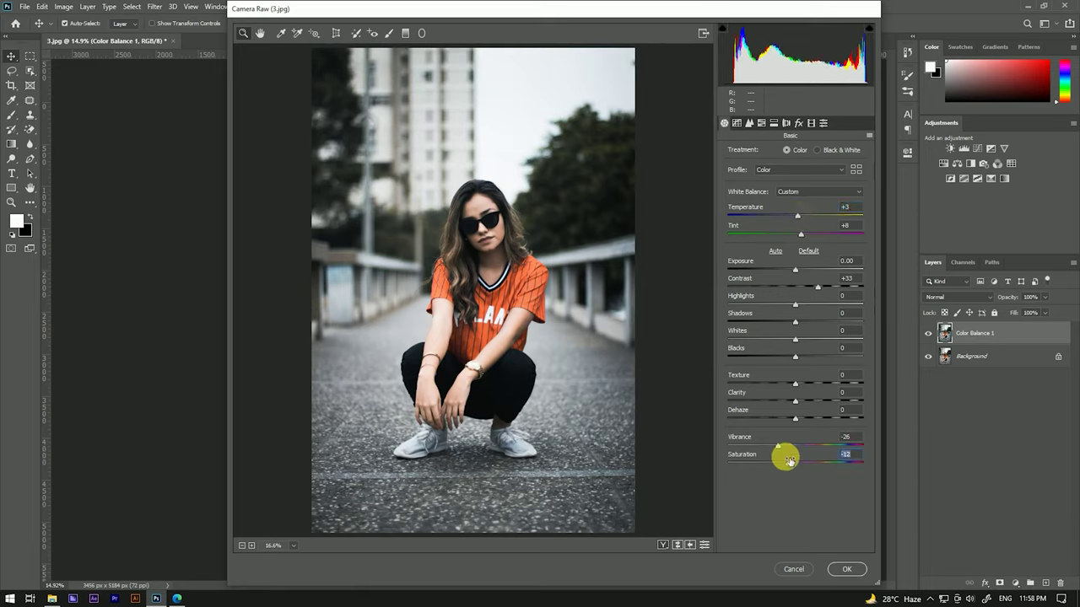
pyautogui.click(798, 122)
pyautogui.moveTo(795, 270); pyautogui.dragTo(783, 267)
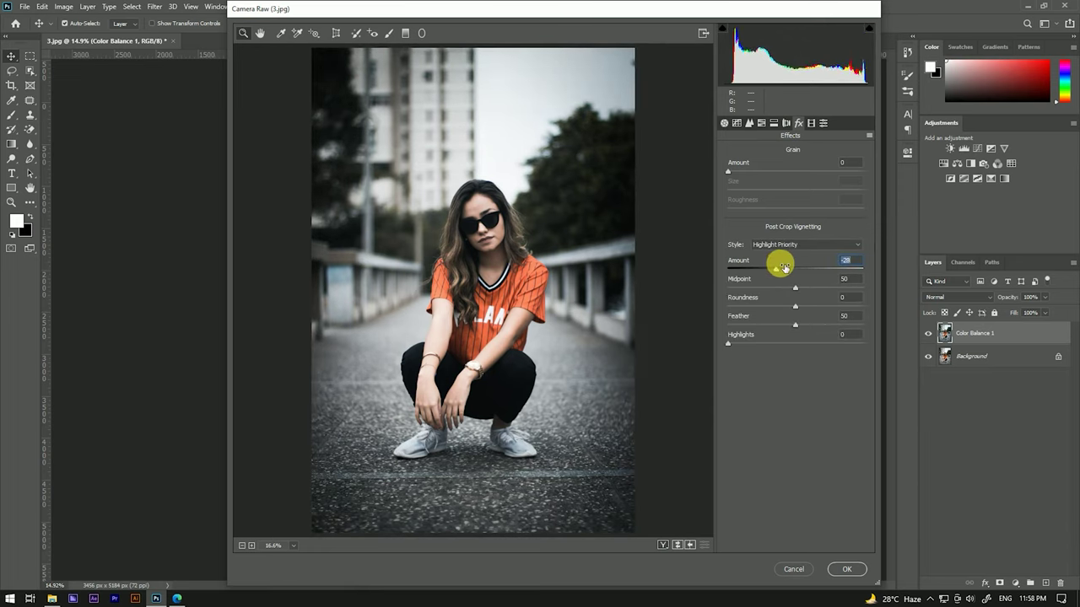
# - Set Camera Raw's Red Primary calibration to hue -27 and saturation +56
pyautogui.click(810, 122)
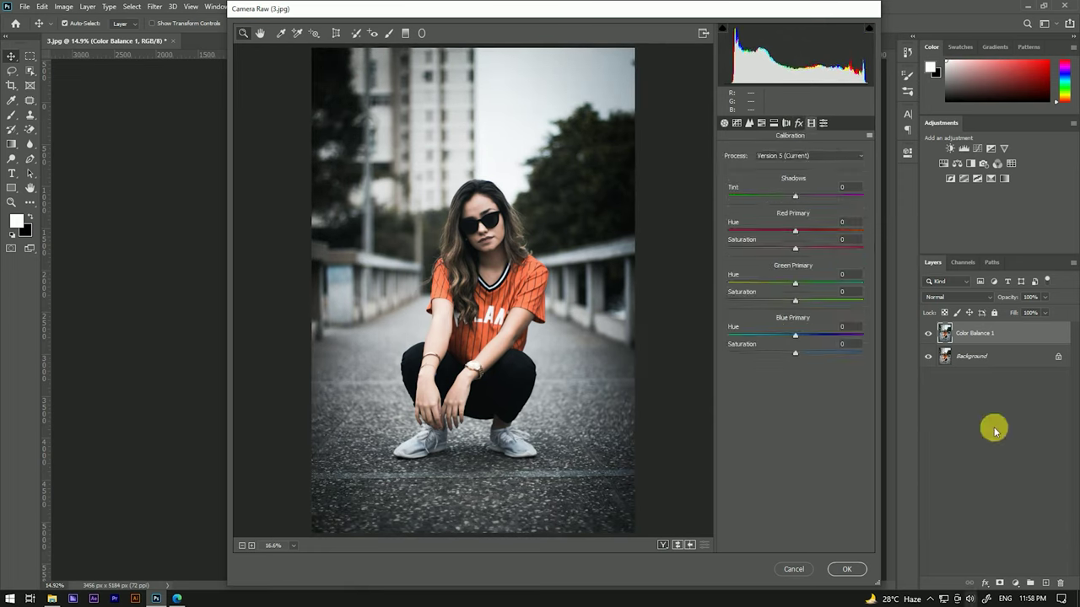
pyautogui.moveTo(795, 248)
pyautogui.mouseDown()
pyautogui.moveTo(833, 250)
pyautogui.moveTo(779, 235)
pyautogui.mouseUp()
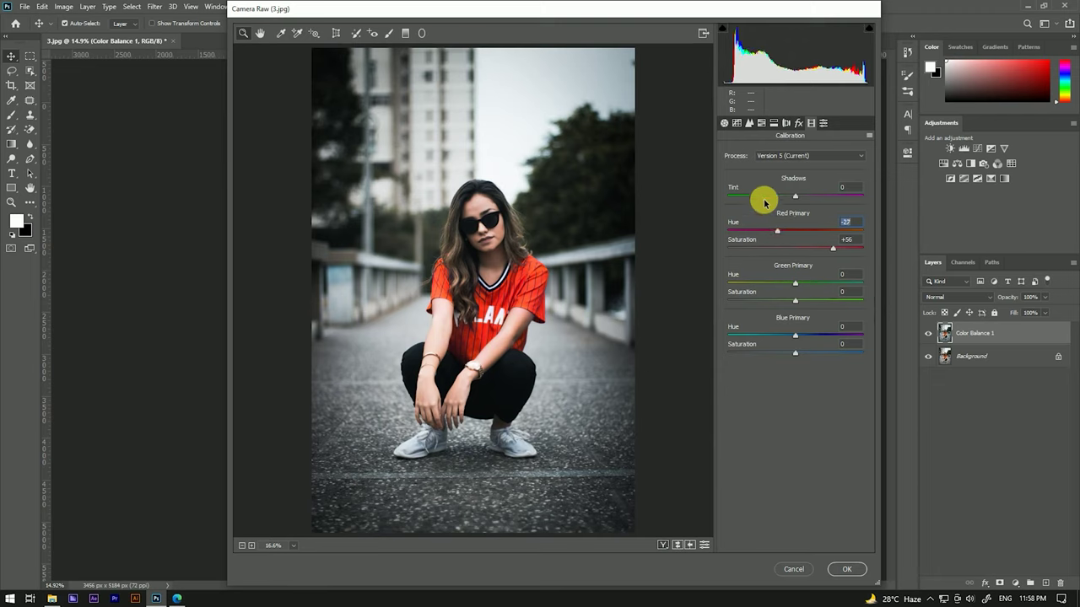
pyautogui.click(724, 123)
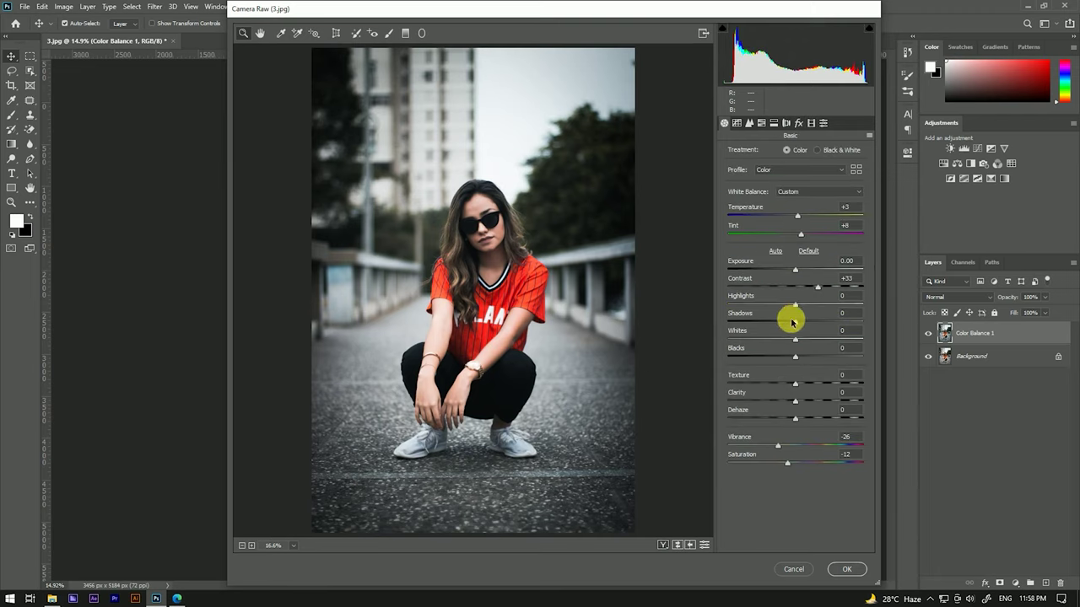
# - In the Basic panel, set Texture +32, Temperature -3 and Vibrance -22
pyautogui.moveTo(808, 387); pyautogui.dragTo(821, 386)
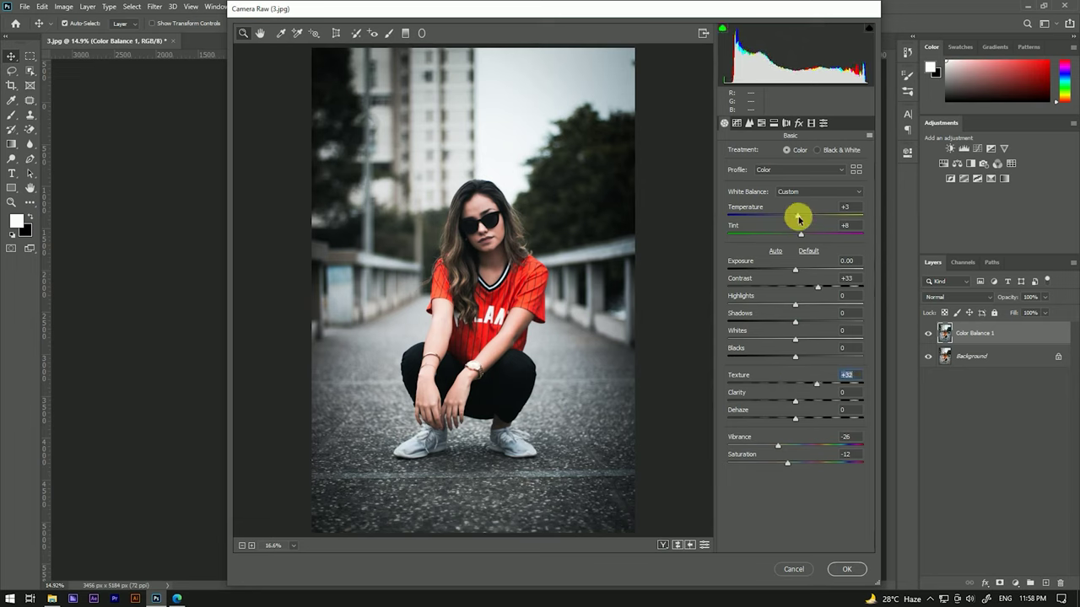
pyautogui.moveTo(797, 218); pyautogui.dragTo(793, 219)
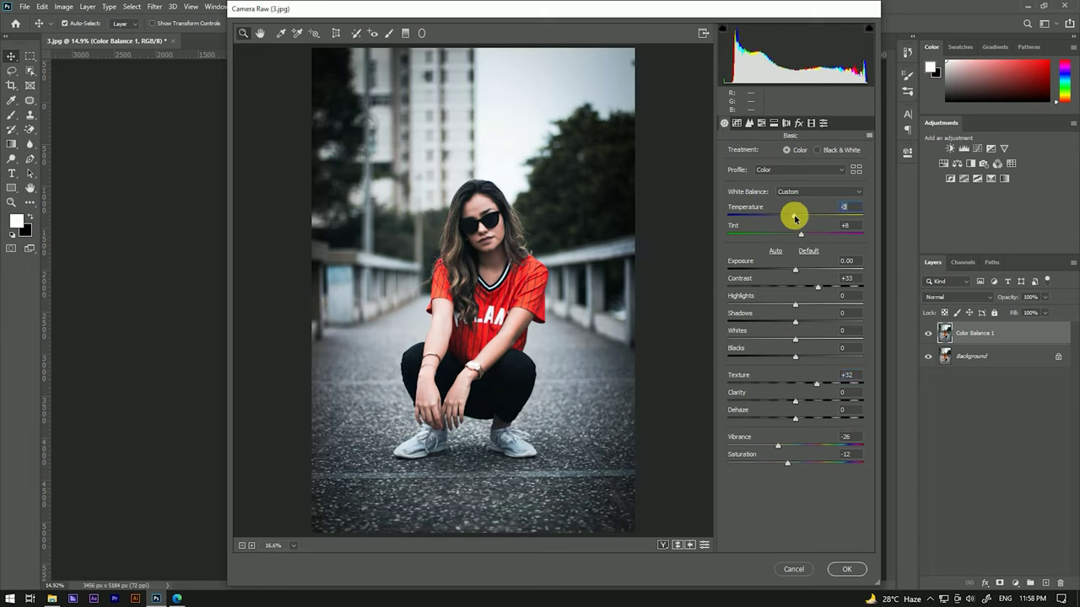
pyautogui.moveTo(779, 447); pyautogui.dragTo(771, 444)
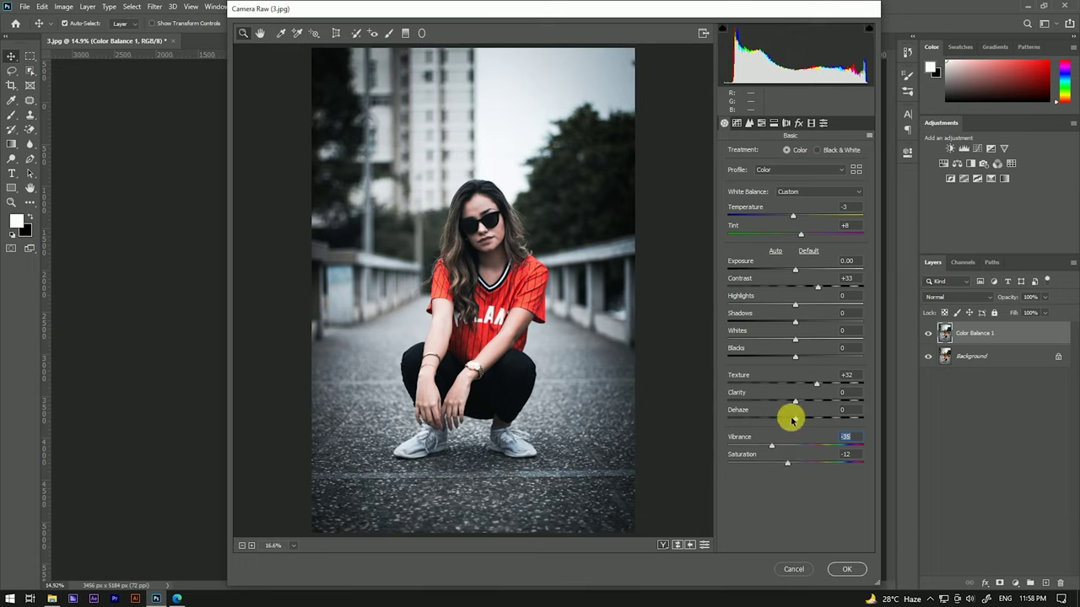
pyautogui.moveTo(771, 445); pyautogui.dragTo(781, 445)
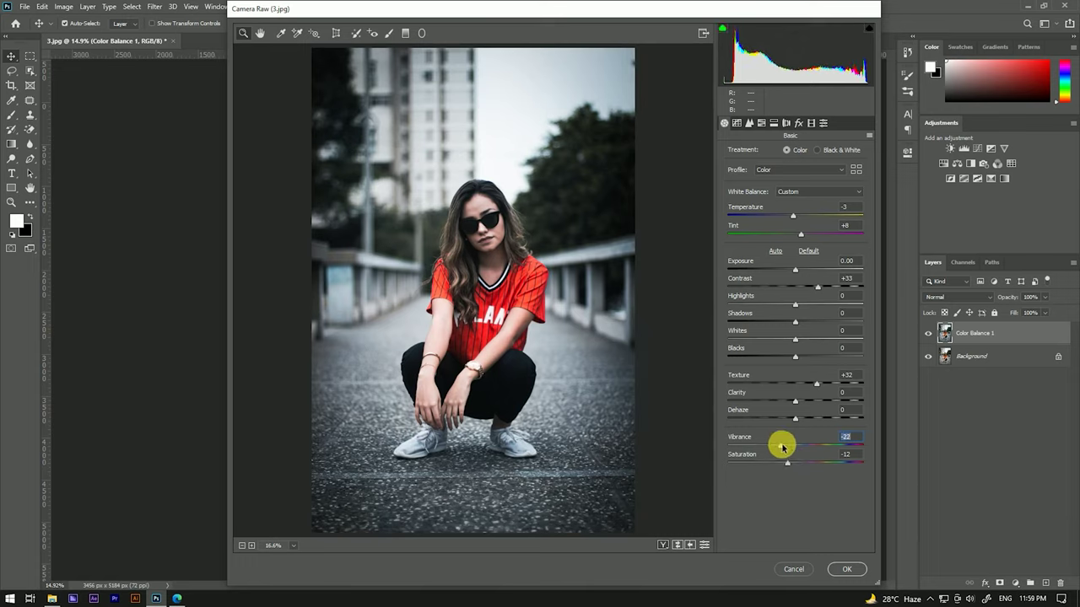
pyautogui.click(798, 123)
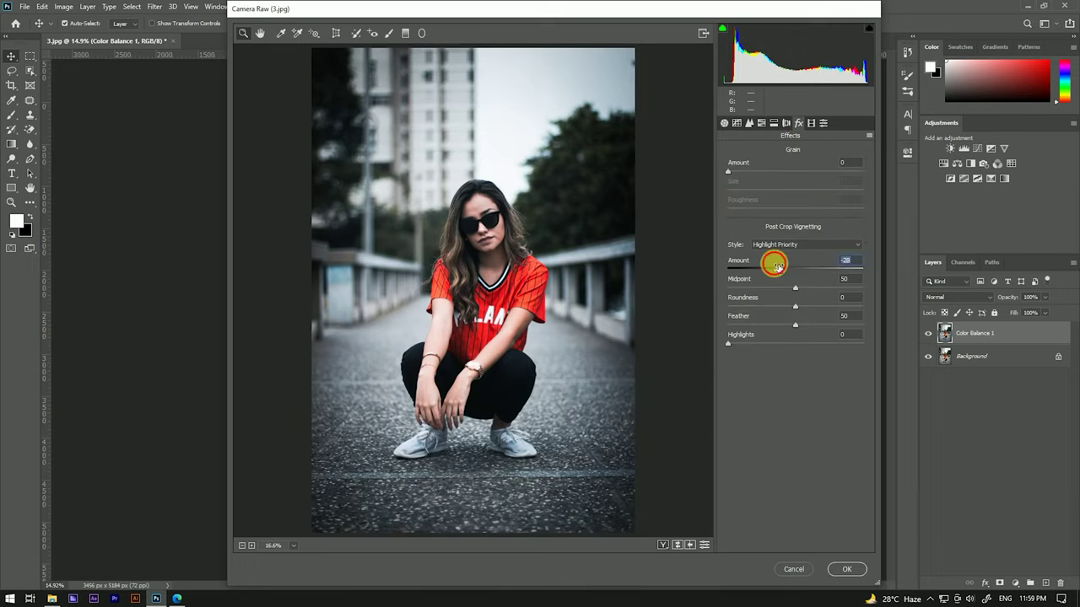
# - Add a -13 vignette; calibrate Red Primary saturation -32, Blue Primary hue -31, saturation +24
pyautogui.moveTo(776, 261); pyautogui.dragTo(786, 268)
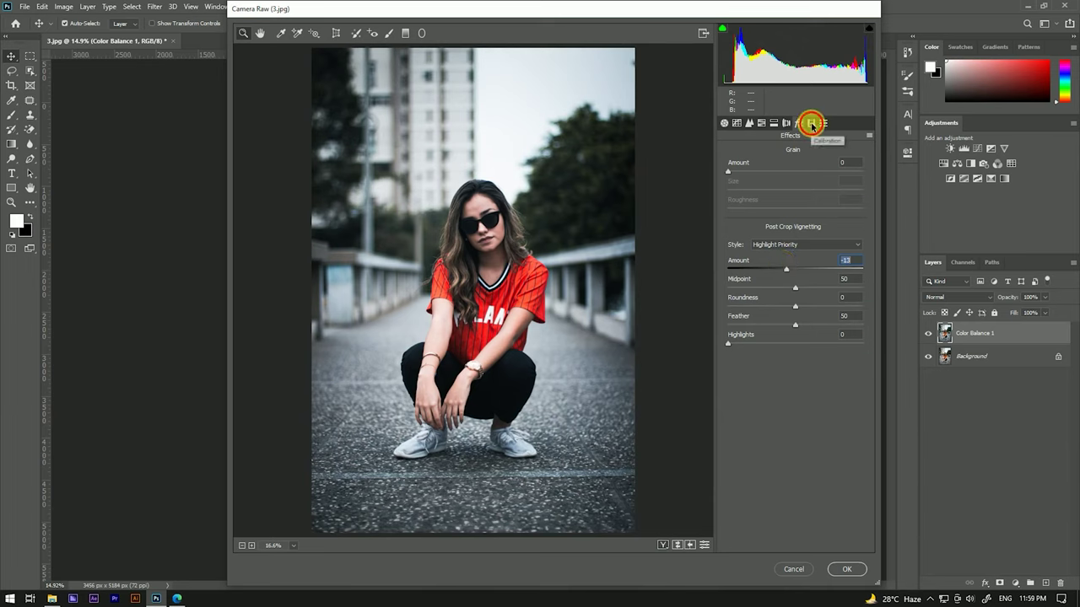
pyautogui.click(822, 123)
pyautogui.moveTo(793, 230)
pyautogui.mouseDown()
pyautogui.moveTo(777, 233)
pyautogui.moveTo(815, 243)
pyautogui.moveTo(784, 248)
pyautogui.mouseUp()
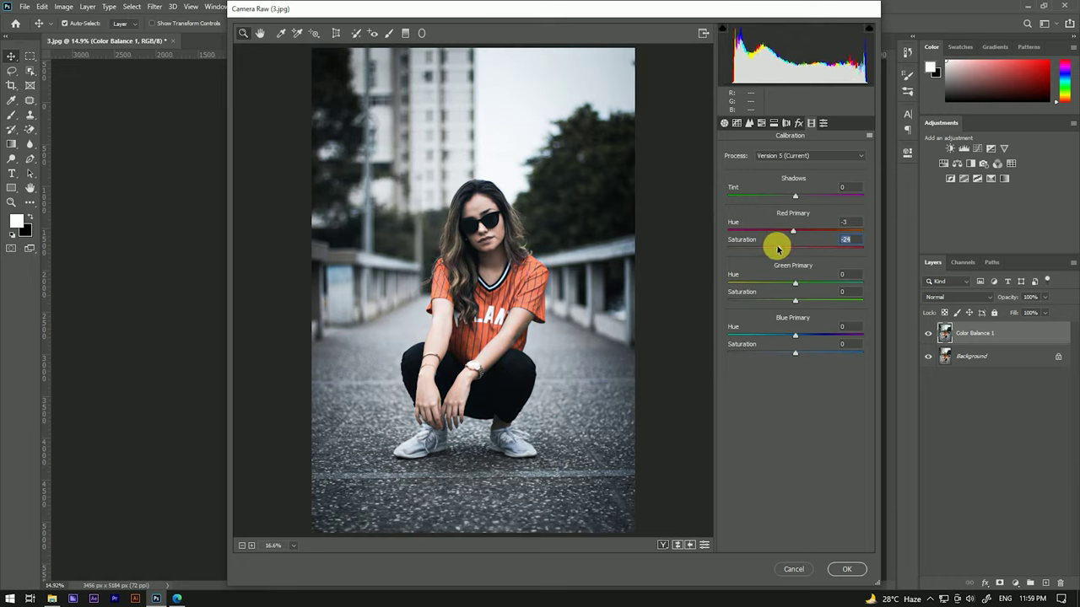
pyautogui.moveTo(781, 249); pyautogui.dragTo(774, 247)
pyautogui.moveTo(797, 352)
pyautogui.mouseDown()
pyautogui.moveTo(822, 354)
pyautogui.moveTo(773, 336)
pyautogui.mouseUp()
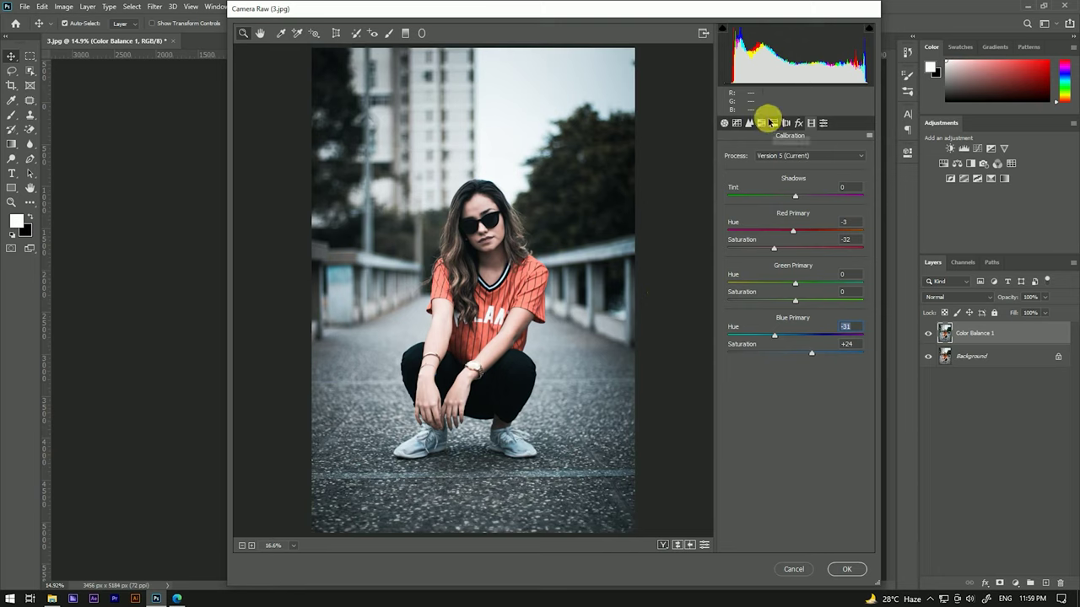
pyautogui.click(751, 123)
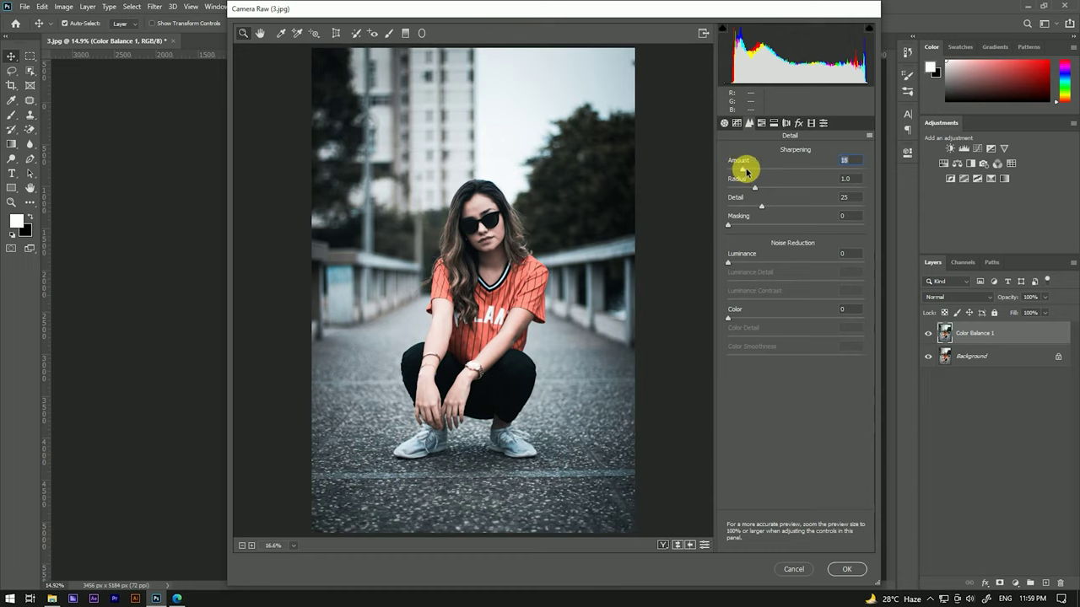
# - Add slight luminance noise reduction alongside sharpening amount 16
pyautogui.moveTo(728, 263); pyautogui.dragTo(735, 265)
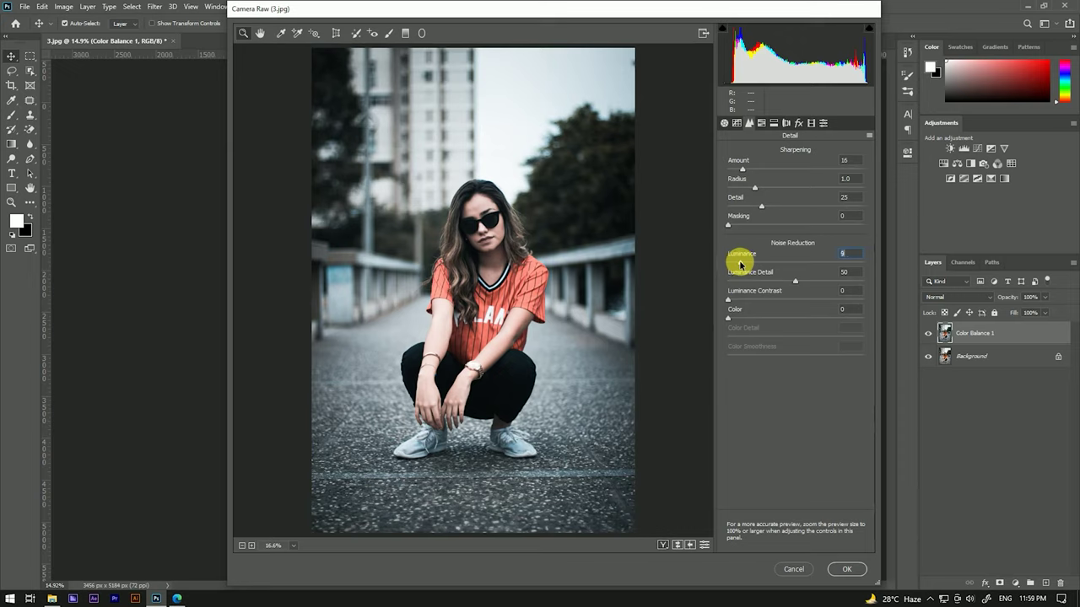
pyautogui.click(760, 122)
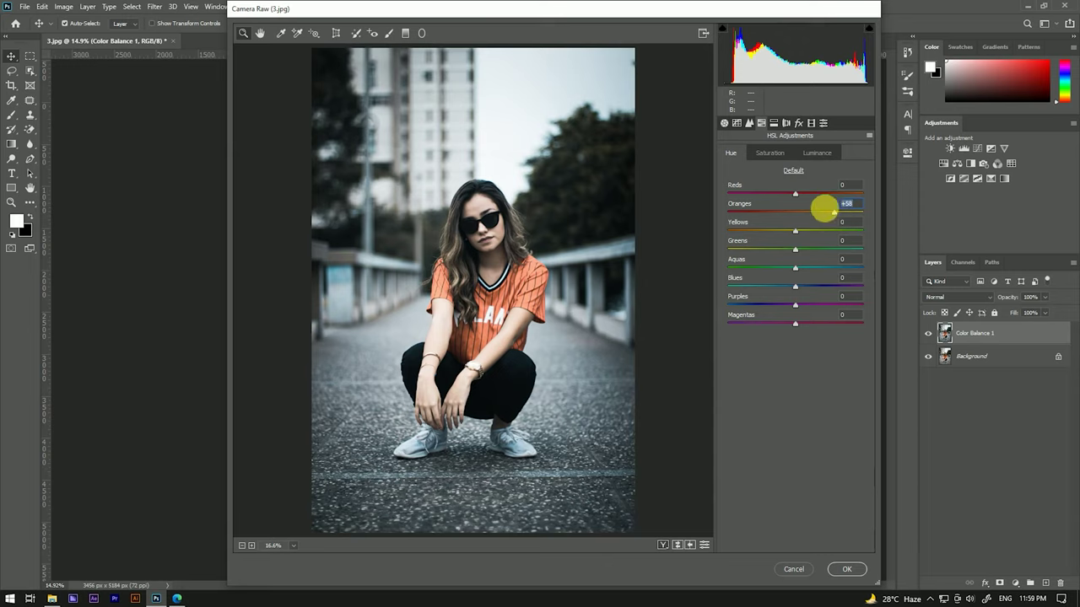
# - Shift the HSL Yellows hue to -47 and apply the Camera Raw grade
pyautogui.moveTo(795, 231); pyautogui.dragTo(784, 234)
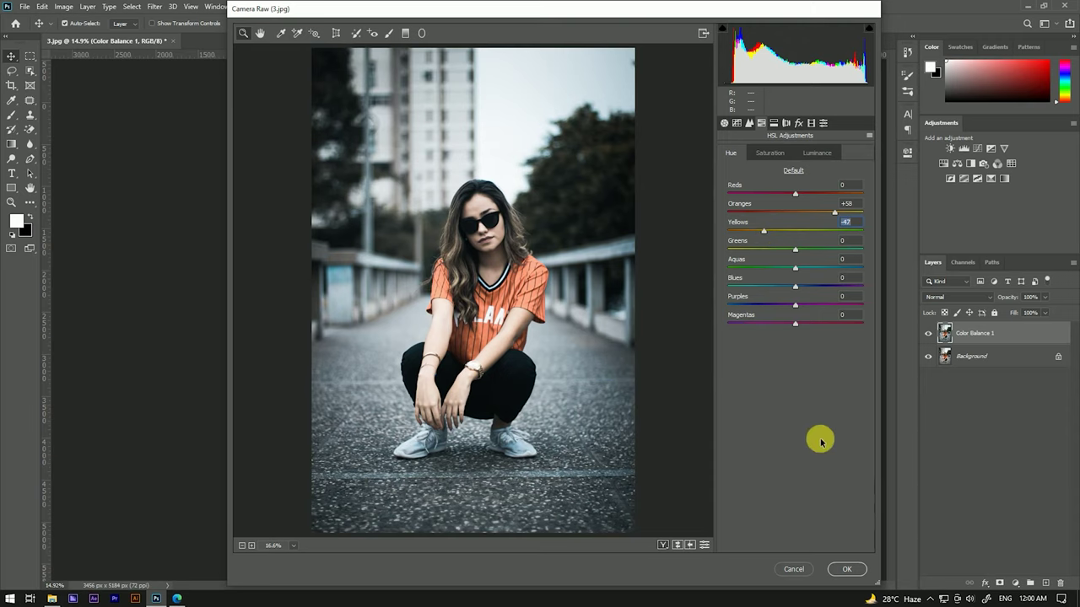
pyautogui.click(848, 571)
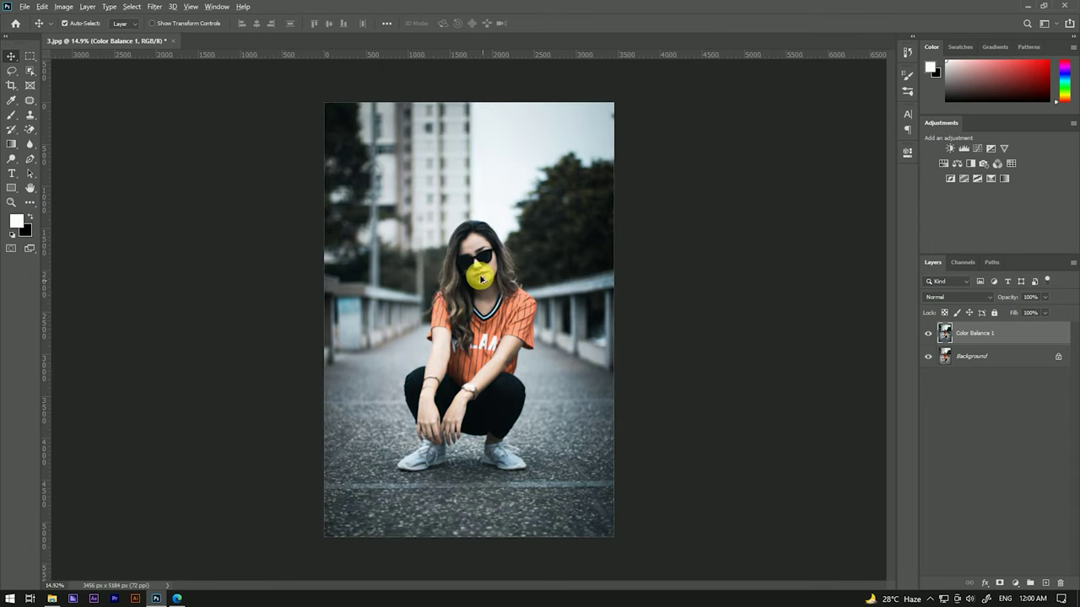
# - Zoom around the graded street portrait, then hide the Color Balance 1 layer
pyautogui.scroll(3, 480, 272)
pyautogui.scroll(2, 482, 253)
pyautogui.scroll(-3, 484, 180)
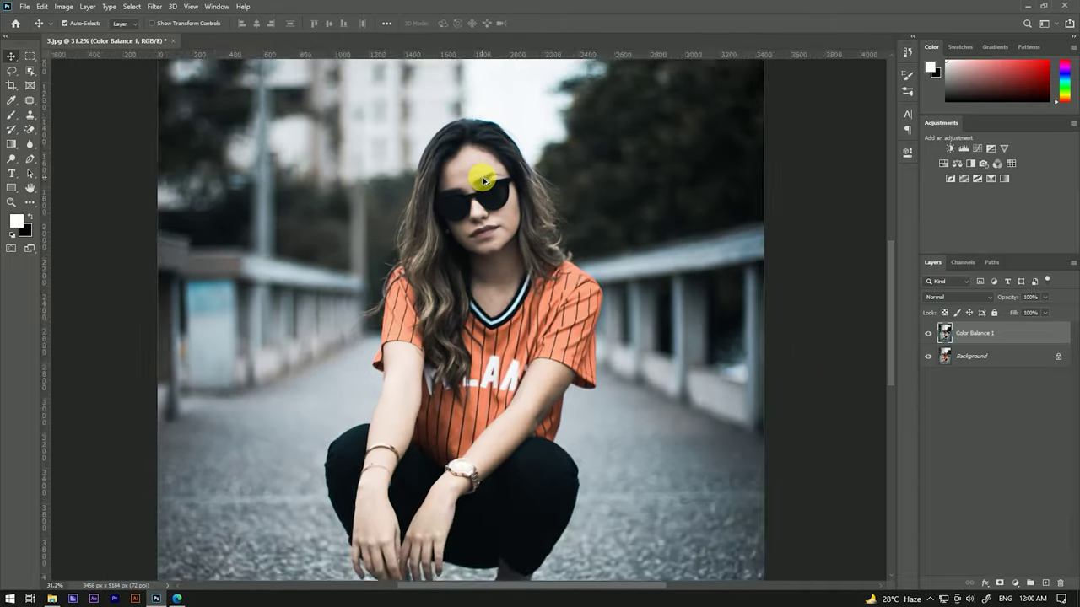
pyautogui.scroll(-3, 485, 181)
pyautogui.scroll(-1, 485, 181)
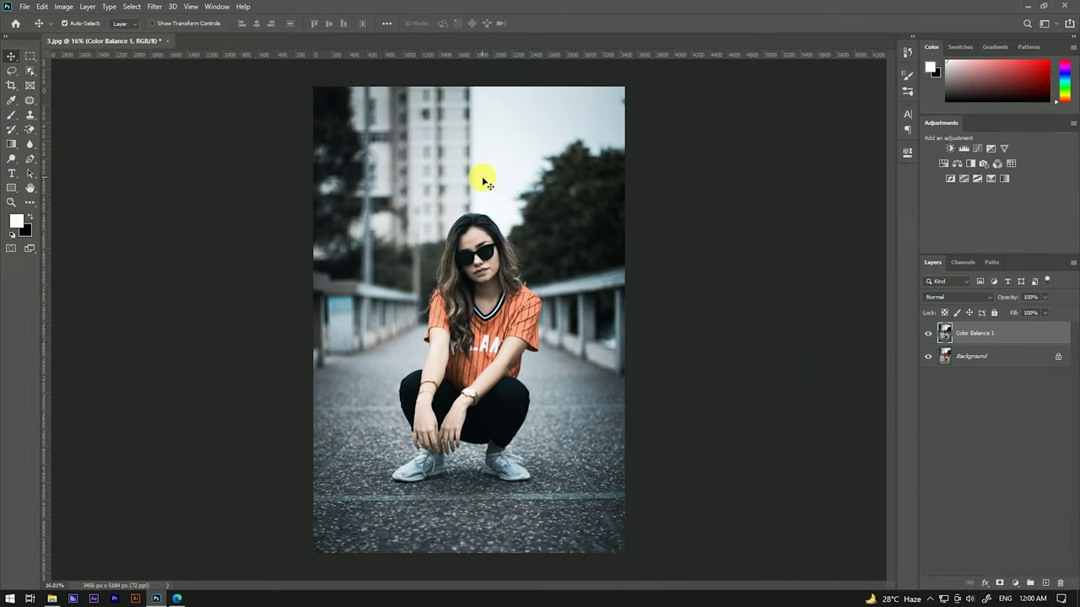
pyautogui.scroll(1, 482, 241)
pyautogui.scroll(2, 495, 237)
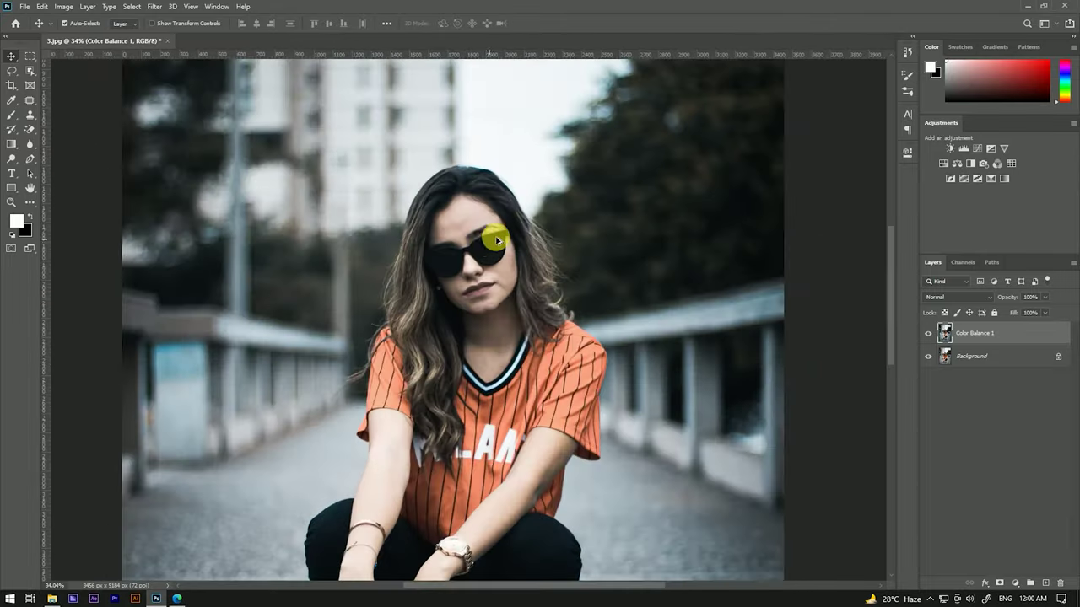
pyautogui.scroll(-2, 532, 258)
pyautogui.scroll(-1, 546, 268)
pyautogui.click(928, 334)
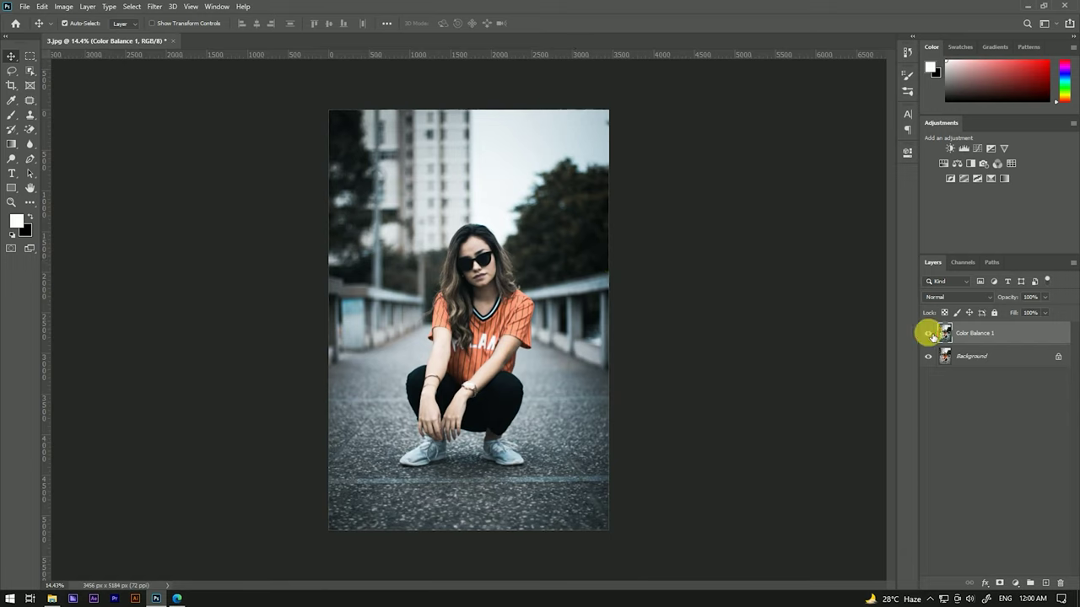
# - Toggle the Color Balance 1 layer on and off to compare grade and original
pyautogui.click(929, 334)
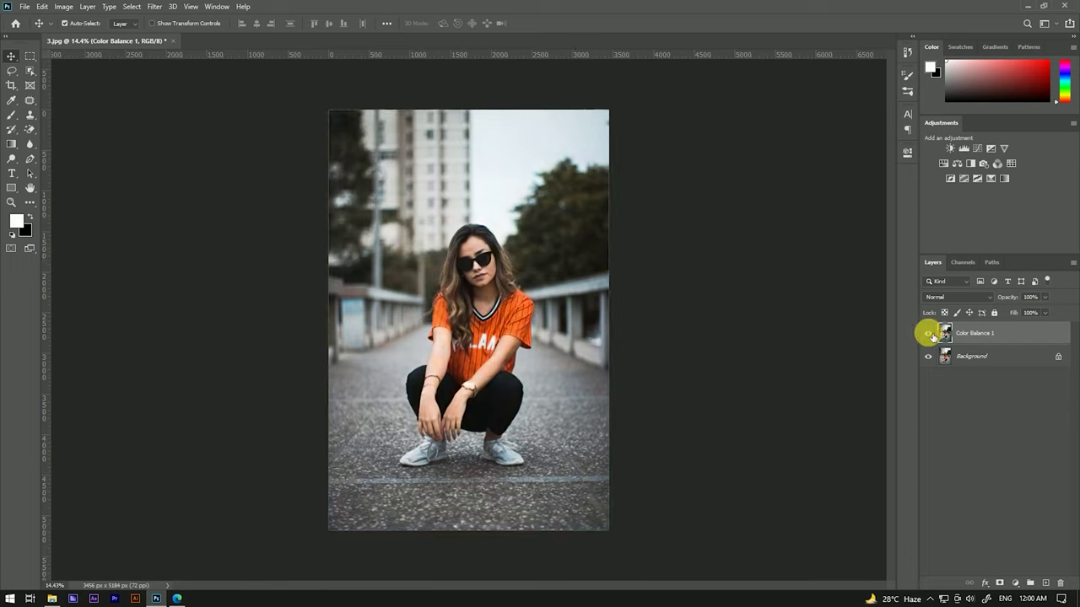
pyautogui.click(929, 333)
pyautogui.click(929, 334)
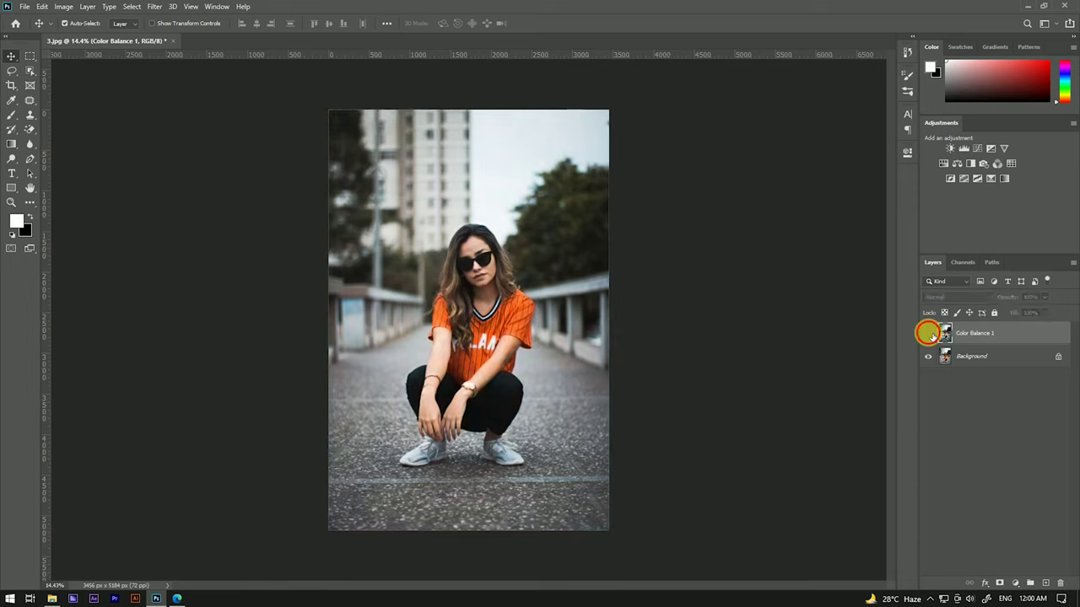
pyautogui.click(928, 334)
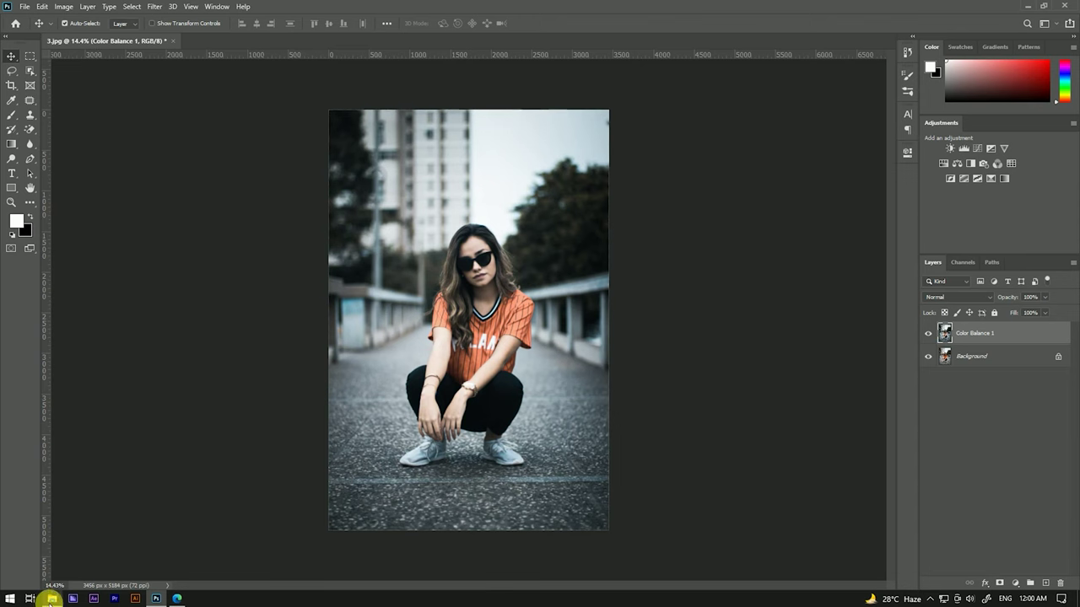
# - Open 2.jpg from the source photo folder as a new Photoshop document
pyautogui.click(51, 599)
pyautogui.click(727, 87)
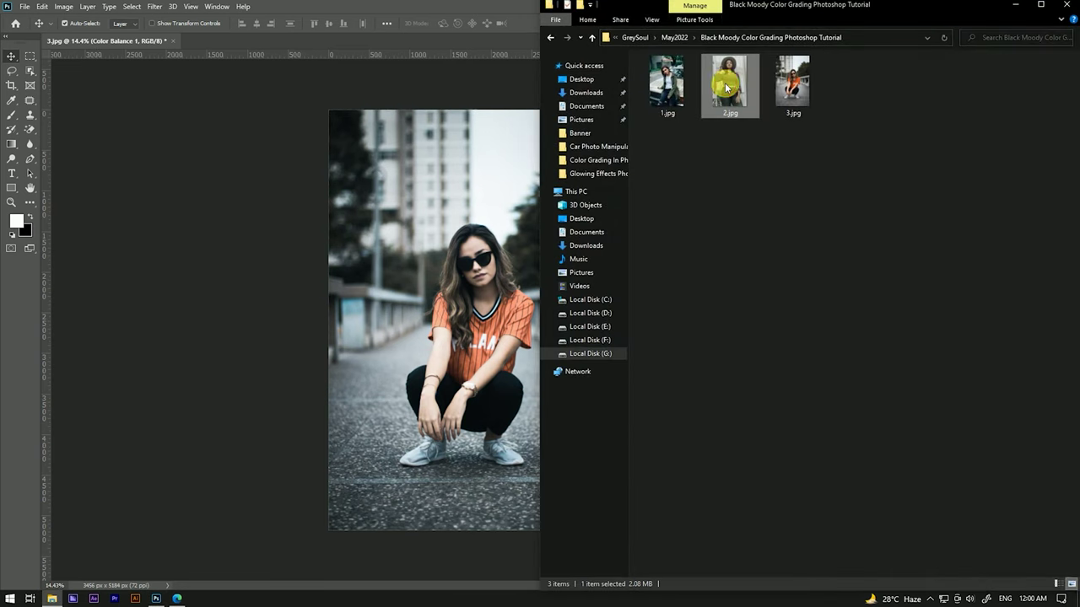
pyautogui.moveTo(727, 87); pyautogui.dragTo(222, 33)
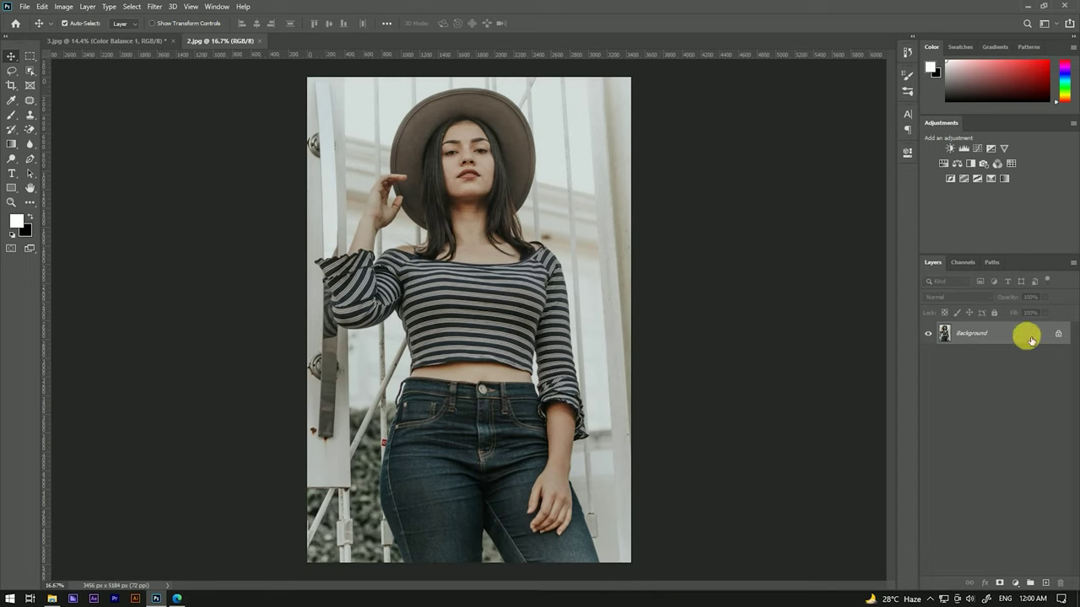
# - Create a Background copy of 2.jpg and launch the Camera Raw filter on it
pyautogui.moveTo(1037, 336); pyautogui.dragTo(1046, 582)
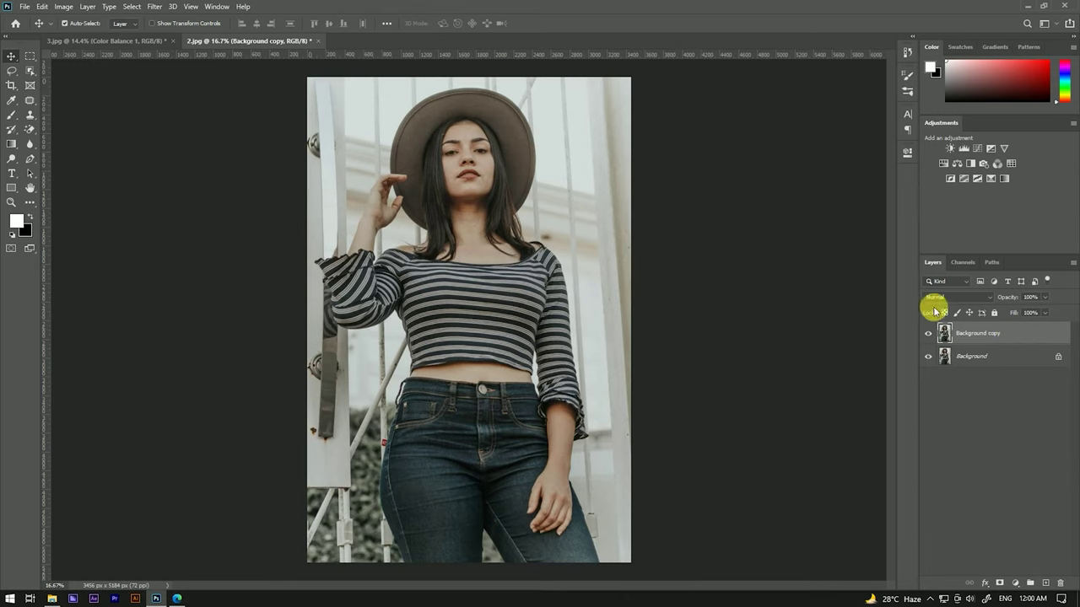
pyautogui.click(152, 9)
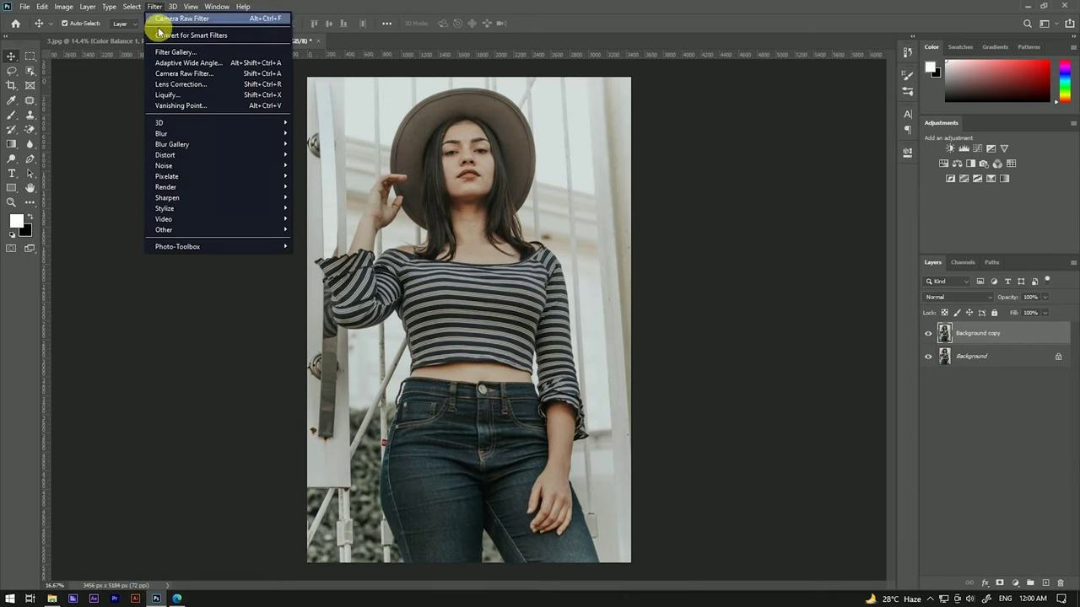
pyautogui.click(204, 73)
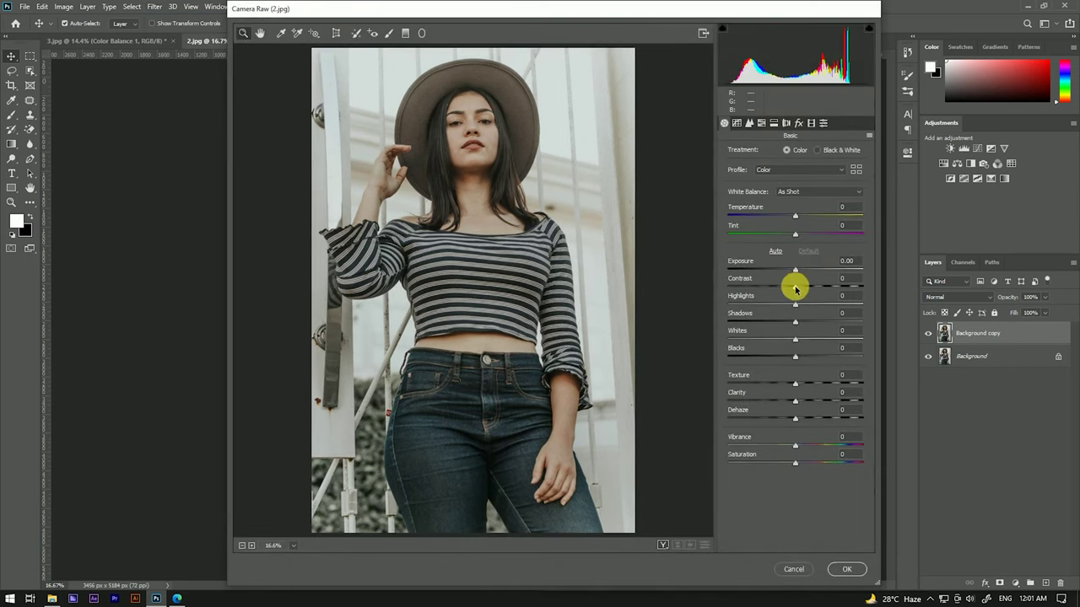
# - Raise Contrast to +48 and Texture to +36, and lower Vibrance to about -34
pyautogui.moveTo(795, 287); pyautogui.dragTo(826, 287)
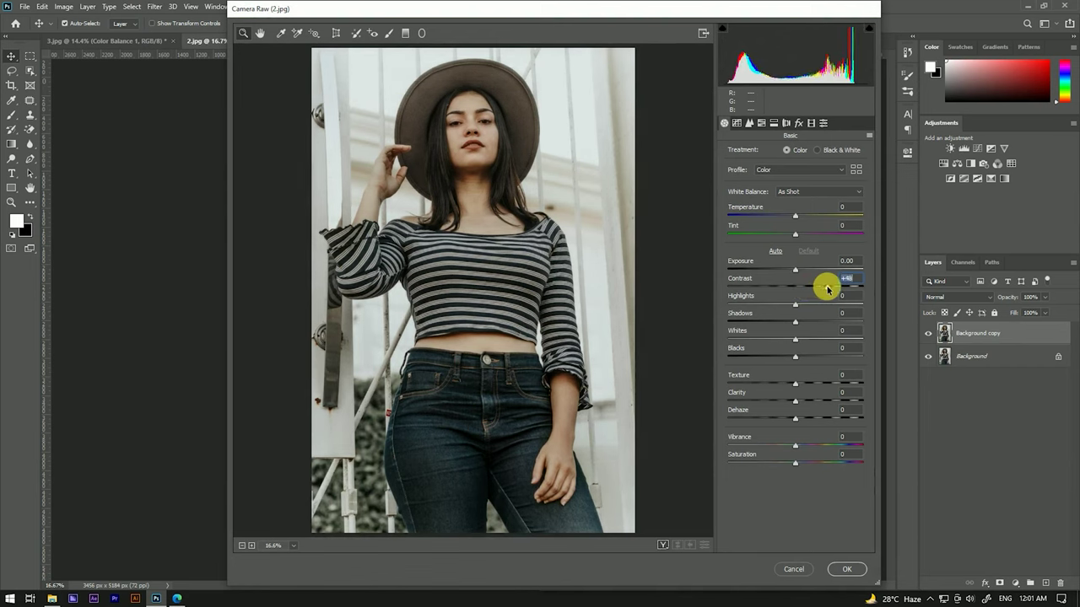
pyautogui.moveTo(796, 385); pyautogui.dragTo(816, 386)
pyautogui.moveTo(794, 445); pyautogui.dragTo(774, 446)
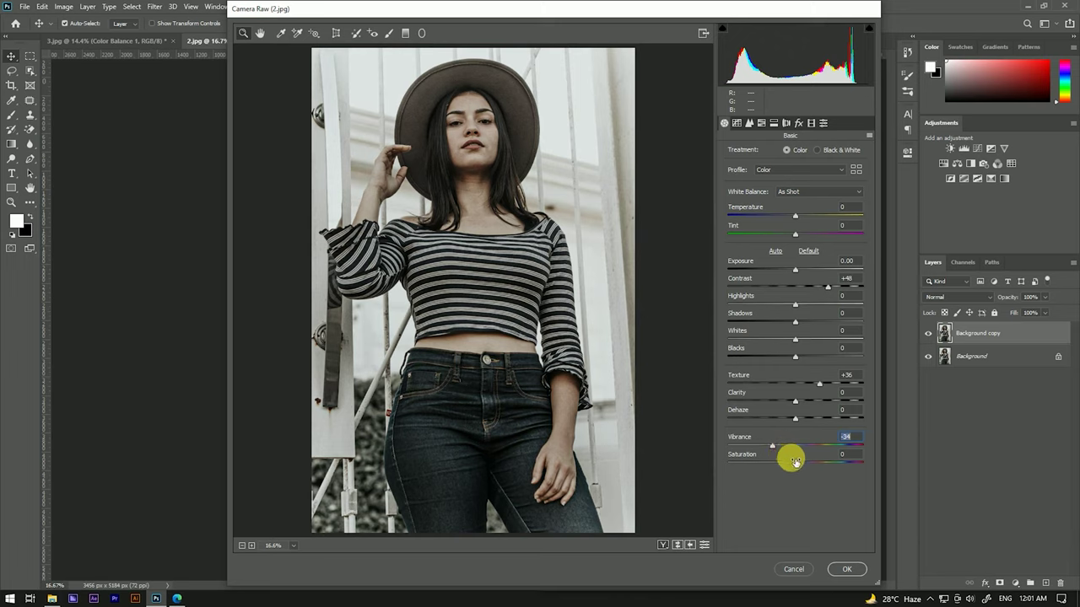
pyautogui.click(808, 124)
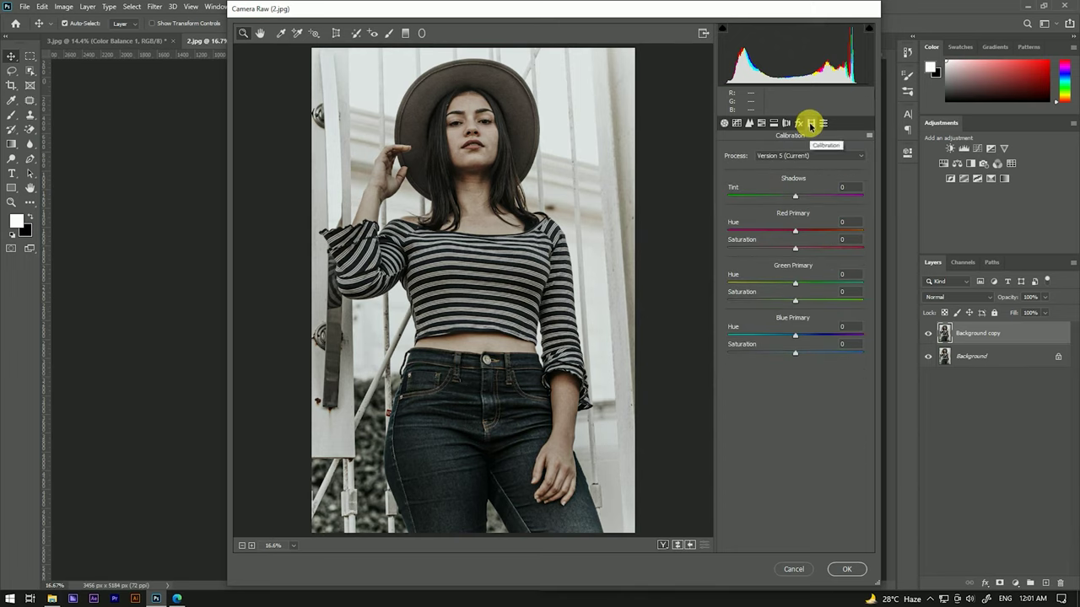
# - Shift and boost the Blue Primary, desaturate the Red Primary, then set Temperature +3 and Shadows -23
pyautogui.moveTo(799, 355)
pyautogui.mouseDown()
pyautogui.moveTo(816, 355)
pyautogui.moveTo(782, 336)
pyautogui.mouseUp()
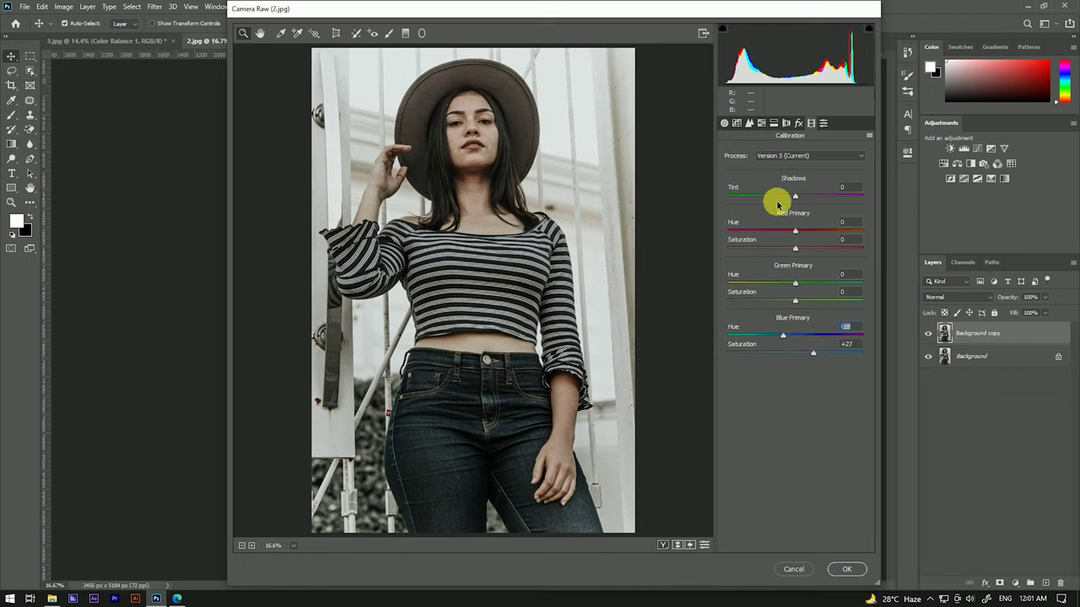
pyautogui.moveTo(795, 248); pyautogui.dragTo(774, 248)
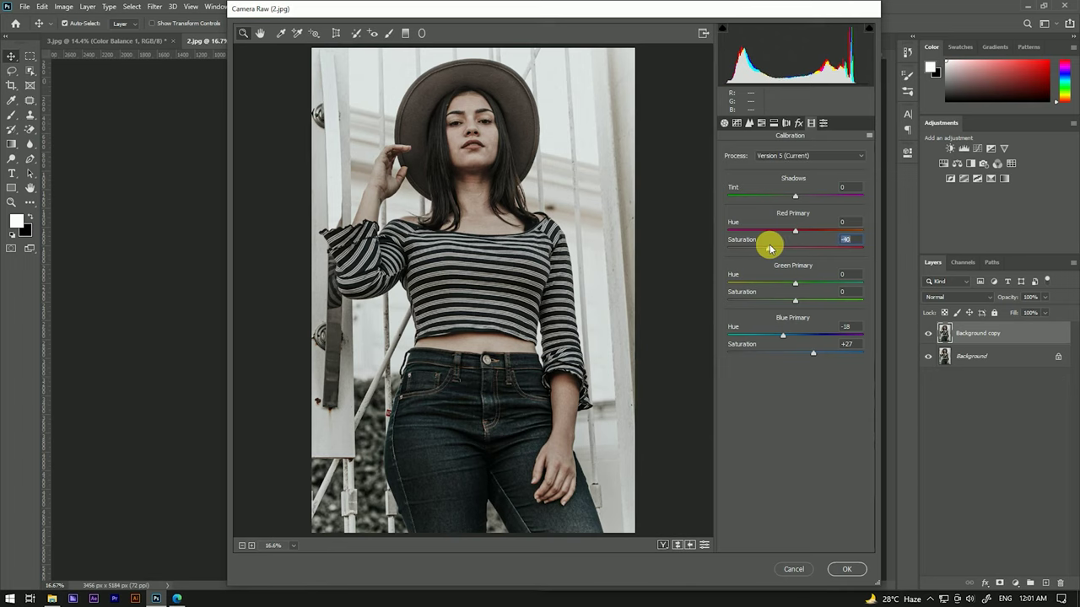
pyautogui.click(724, 122)
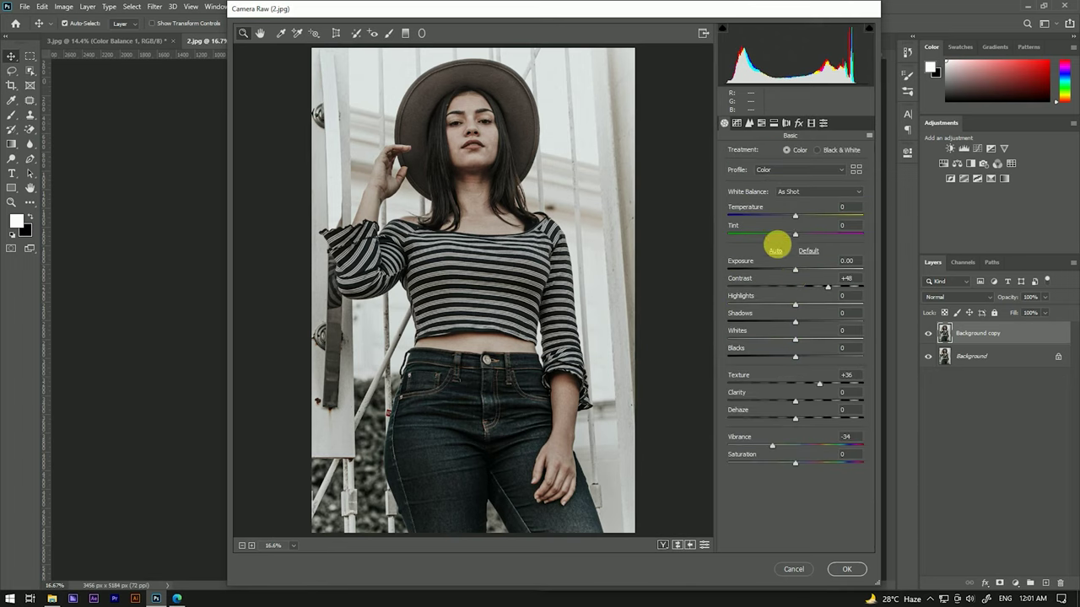
pyautogui.moveTo(795, 216); pyautogui.dragTo(798, 219)
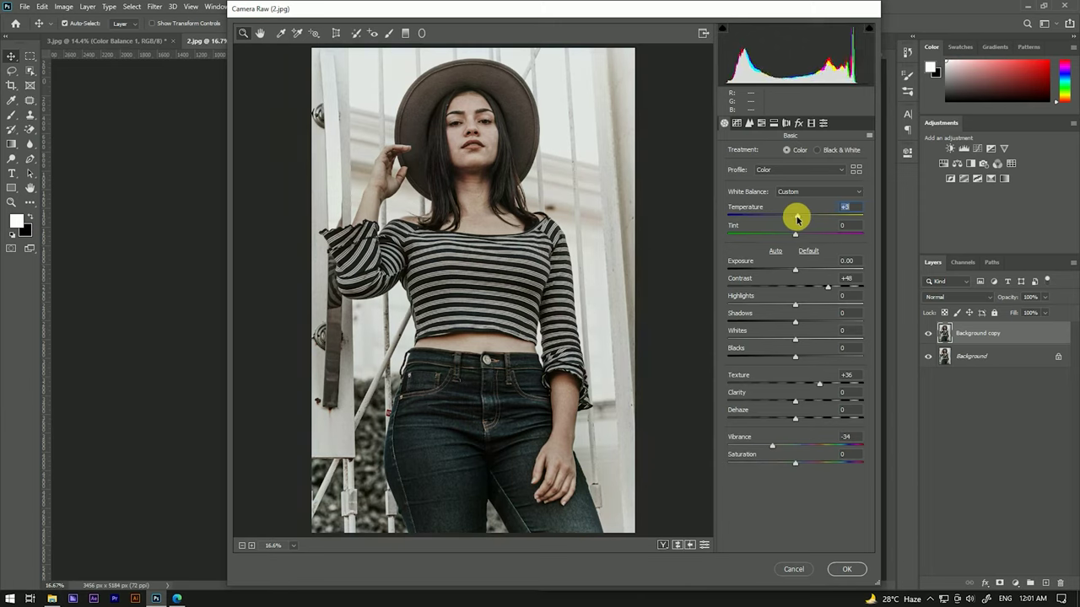
pyautogui.moveTo(797, 323); pyautogui.dragTo(777, 323)
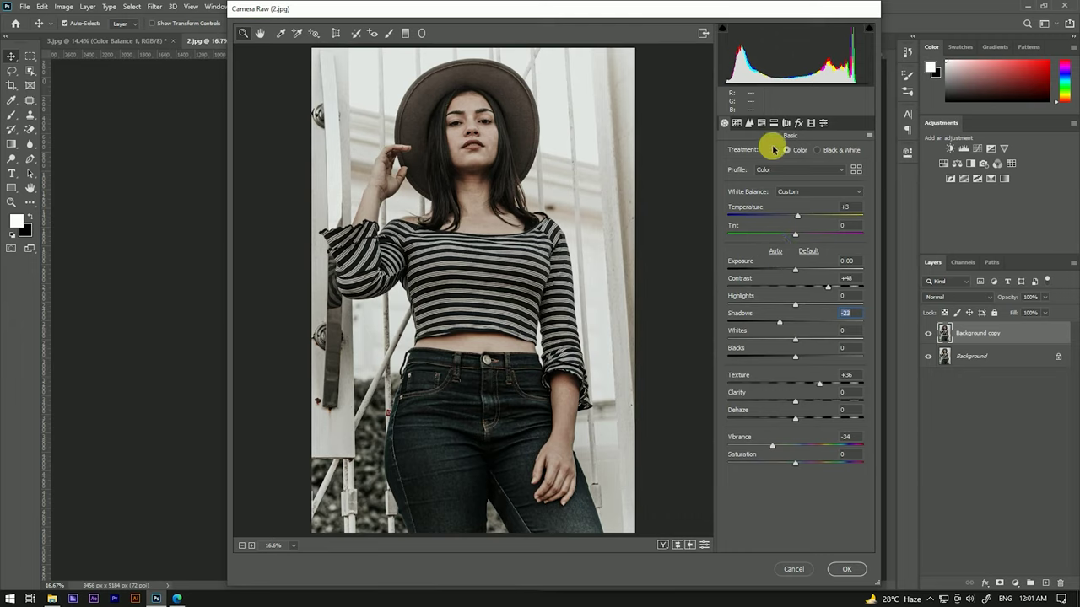
# - Set Sharpening Amount to 10 and Luminance noise reduction to 5
pyautogui.click(749, 124)
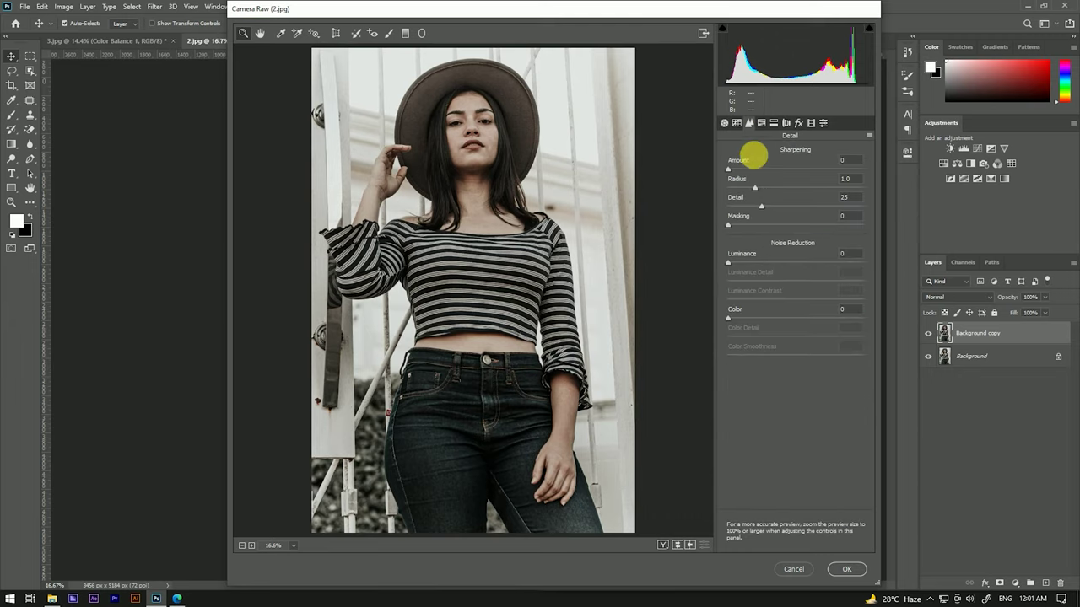
pyautogui.moveTo(727, 170); pyautogui.dragTo(736, 169)
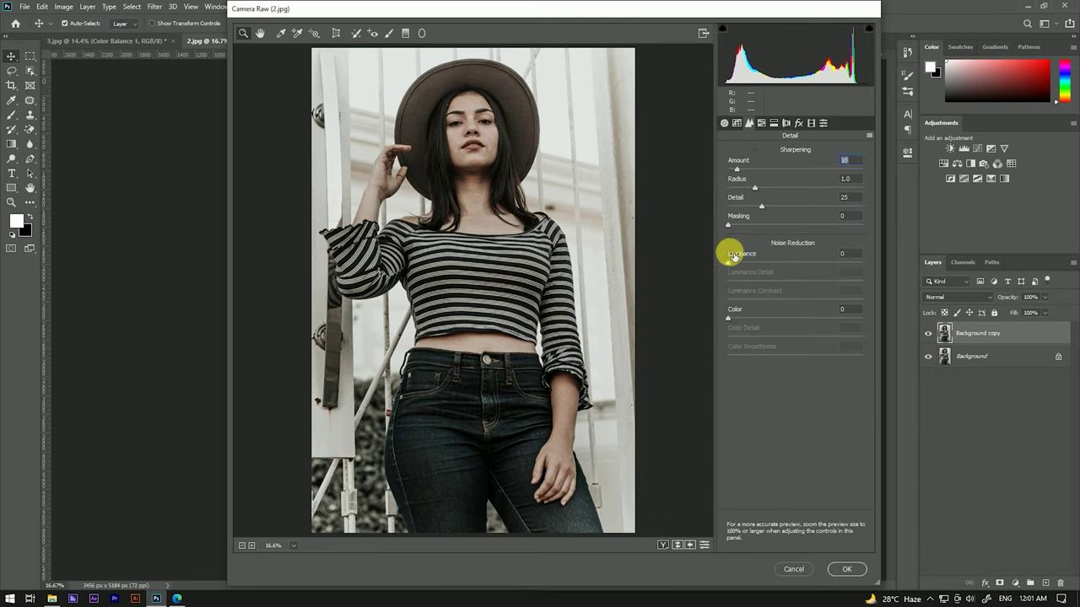
pyautogui.moveTo(728, 263); pyautogui.dragTo(735, 264)
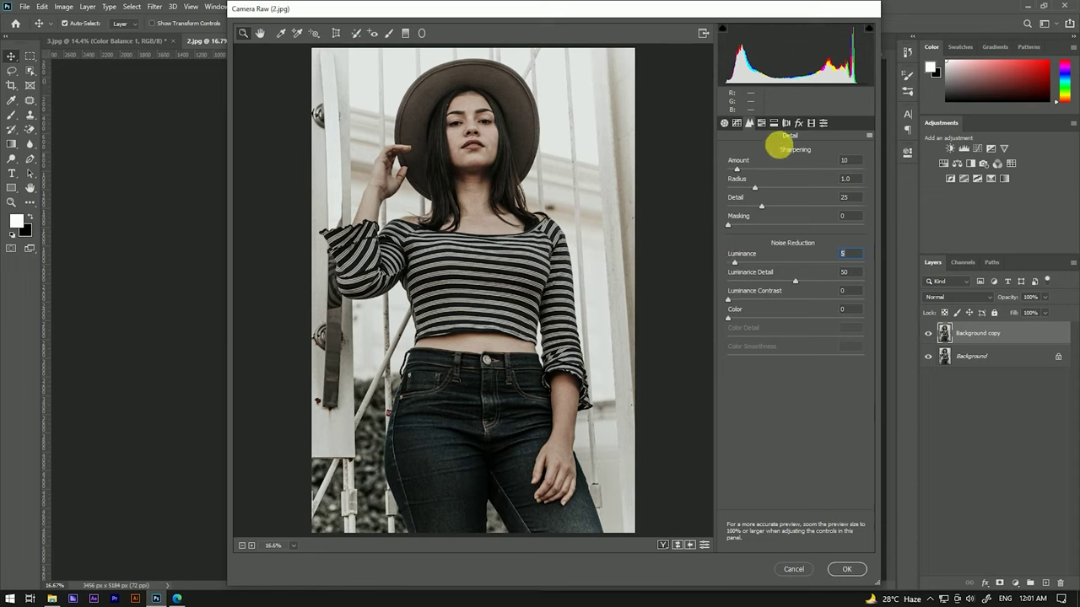
# - Shift the Reds hue to -28 and the Oranges hue to +25
pyautogui.click(761, 123)
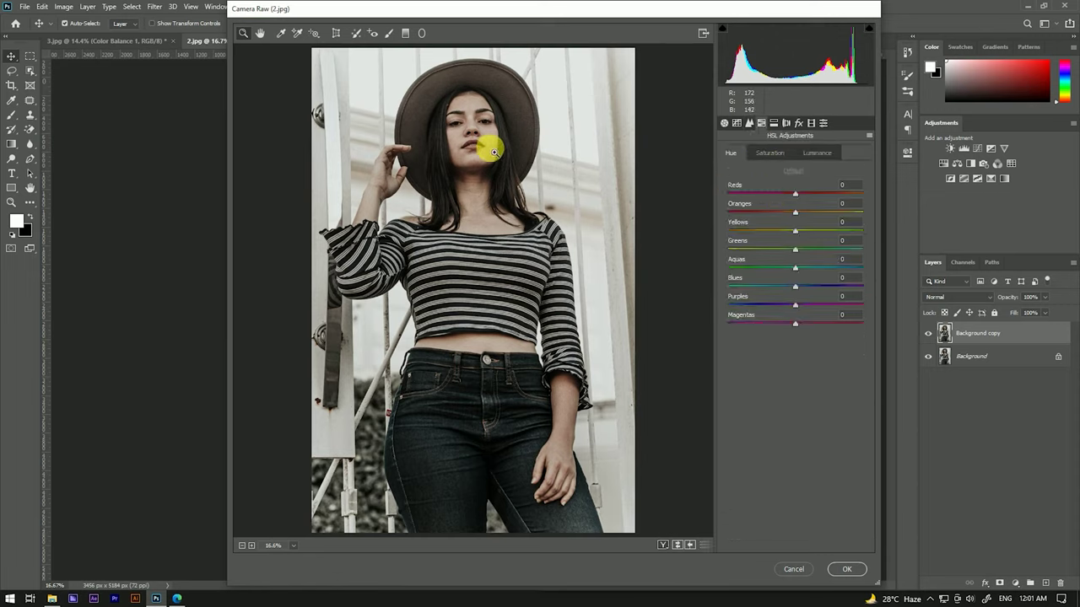
pyautogui.moveTo(795, 195); pyautogui.dragTo(785, 195)
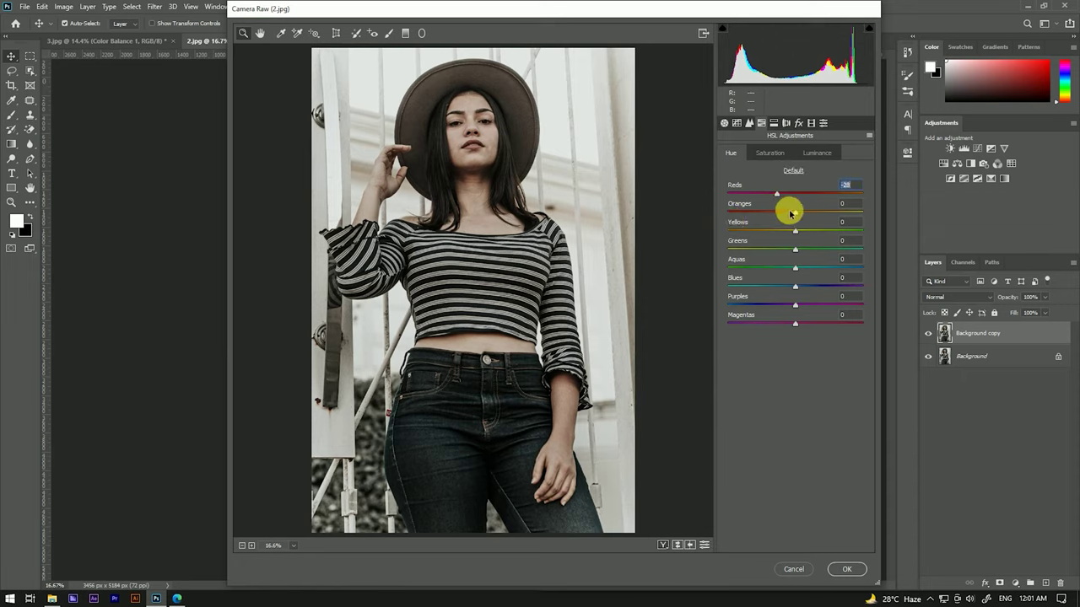
pyautogui.moveTo(795, 216); pyautogui.dragTo(809, 214)
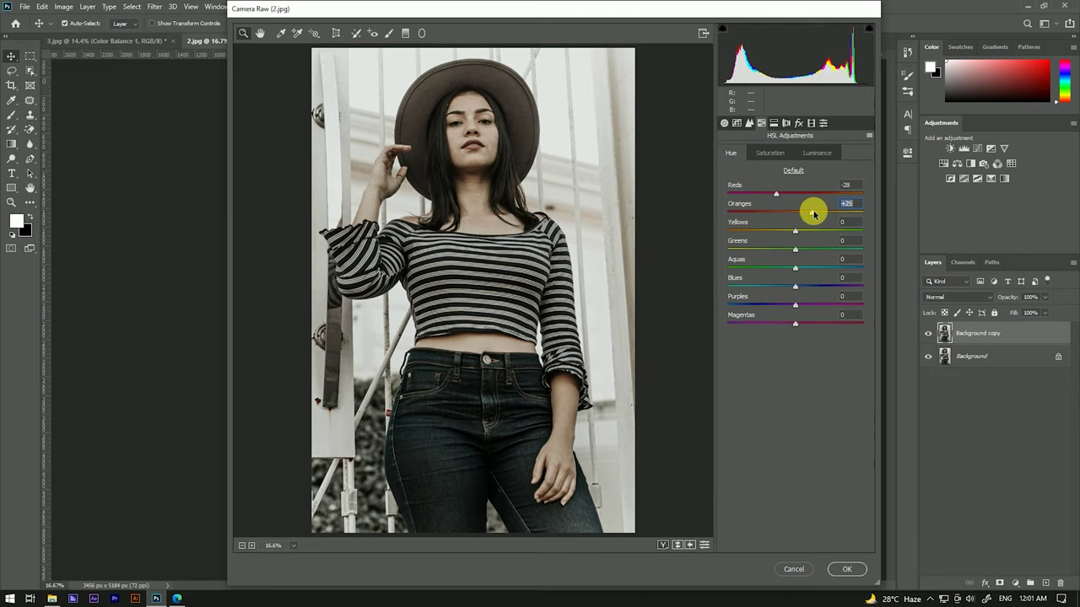
# - Add a -32 post-crop vignette to darken the photo's edges
pyautogui.click(799, 122)
pyautogui.moveTo(796, 264)
pyautogui.mouseDown()
pyautogui.moveTo(764, 261)
pyautogui.moveTo(777, 264)
pyautogui.moveTo(788, 232)
pyautogui.moveTo(771, 265)
pyautogui.moveTo(783, 269)
pyautogui.mouseUp()
pyautogui.click(724, 122)
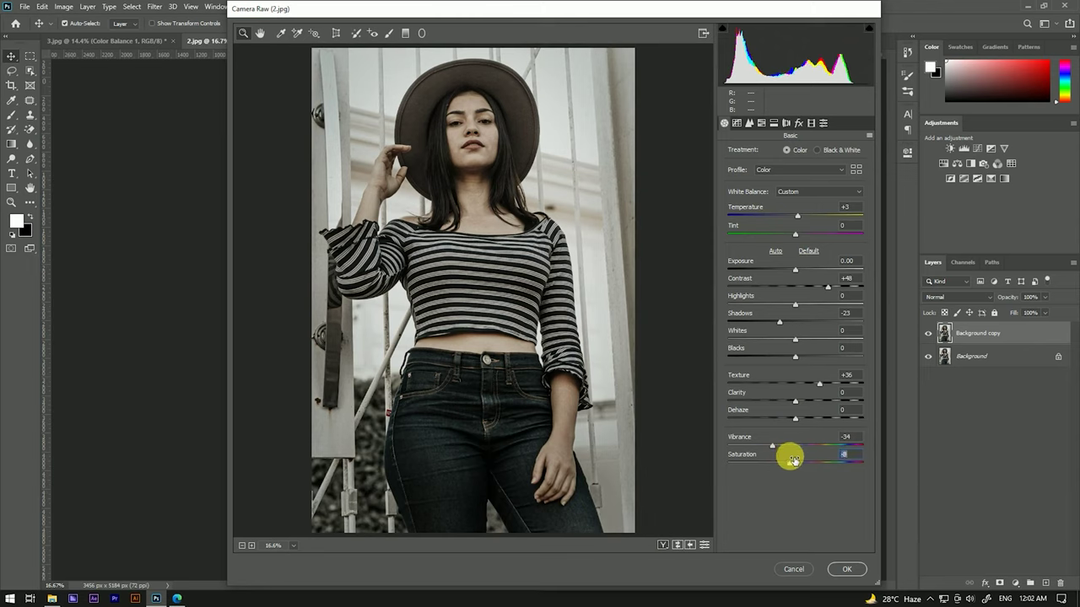
# - Ease Texture to +8, set Dehaze to +2 and apply the grade to the Background copy
pyautogui.moveTo(819, 383); pyautogui.dragTo(806, 385)
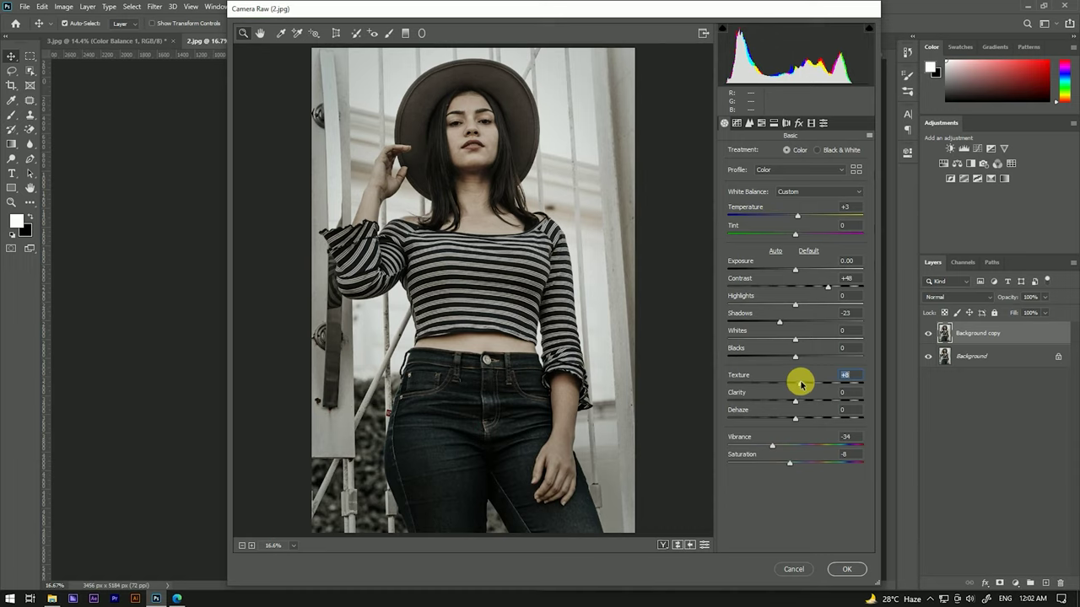
pyautogui.moveTo(795, 417); pyautogui.dragTo(802, 418)
pyautogui.click(845, 569)
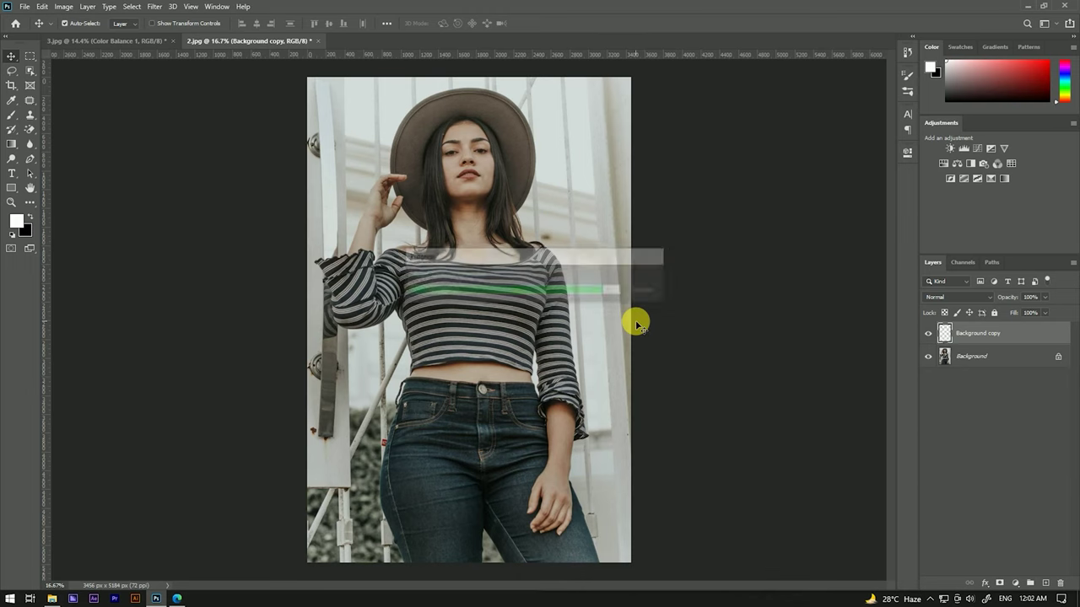
# - Zoom in and out on the canvas to inspect the graded hat portrait
pyautogui.scroll(-2, 548, 244)
pyautogui.scroll(-2, 535, 228)
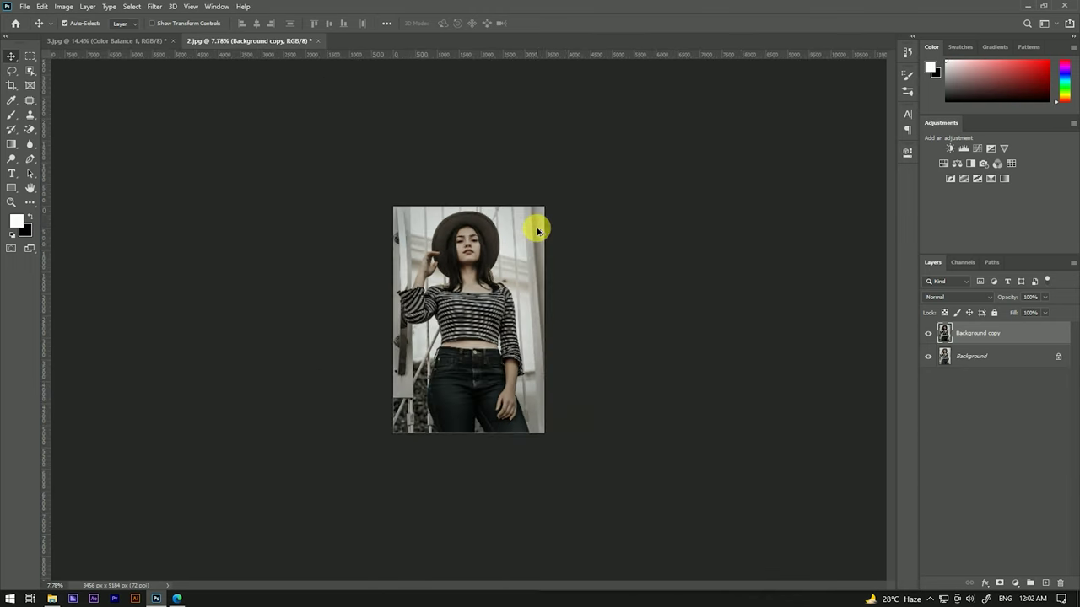
pyautogui.scroll(3, 475, 227)
pyautogui.scroll(2, 475, 229)
pyautogui.scroll(-2, 475, 233)
pyautogui.scroll(-1, 470, 224)
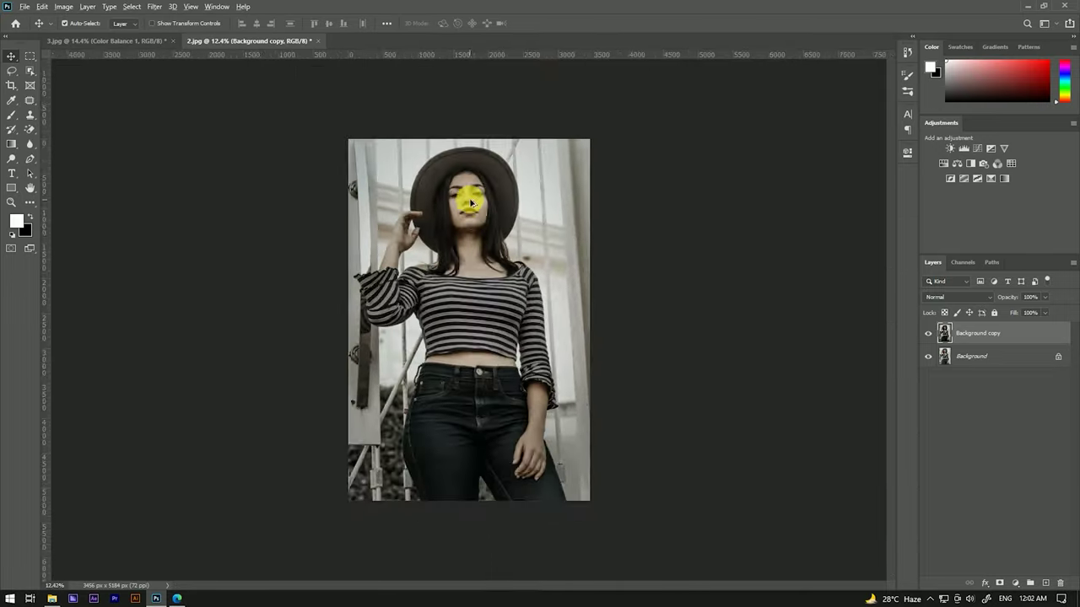
pyautogui.scroll(3, 465, 203)
pyautogui.scroll(-2, 467, 197)
pyautogui.scroll(-1, 471, 200)
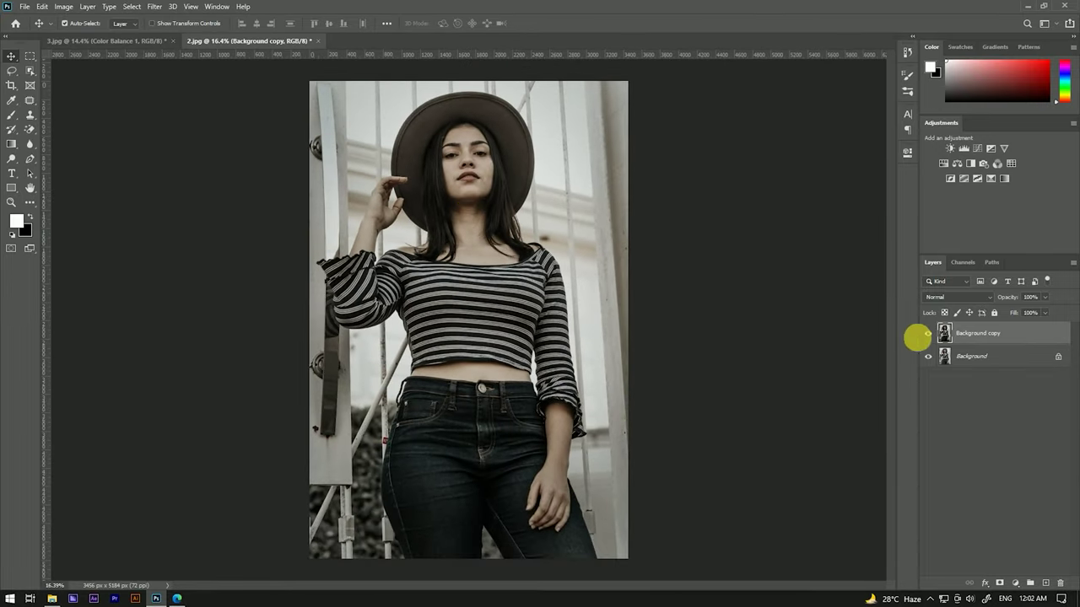
pyautogui.click(931, 336)
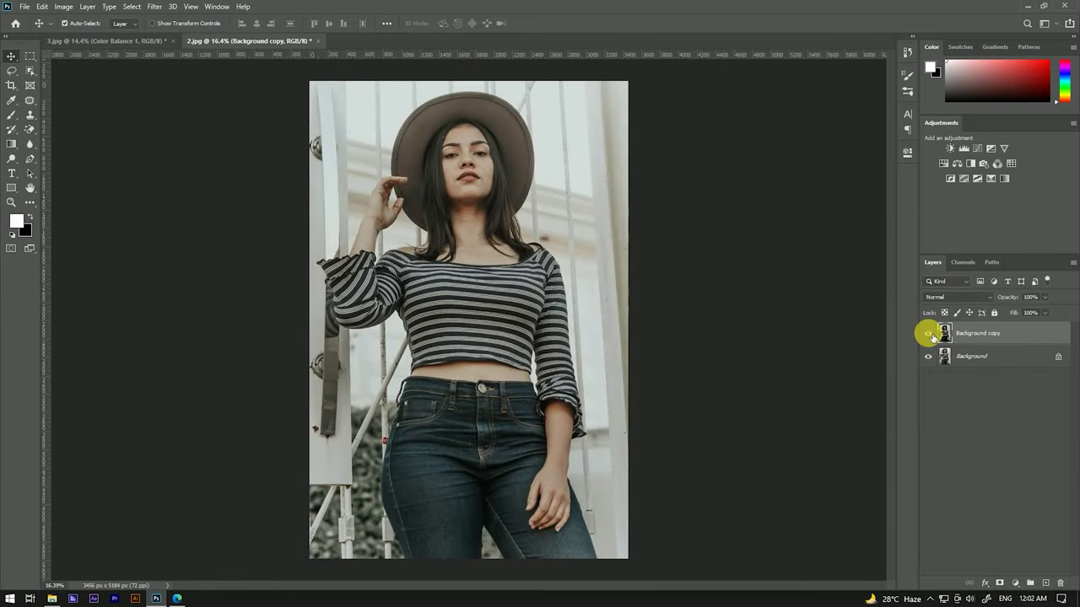
pyautogui.click(932, 335)
pyautogui.click(931, 336)
pyautogui.click(931, 336)
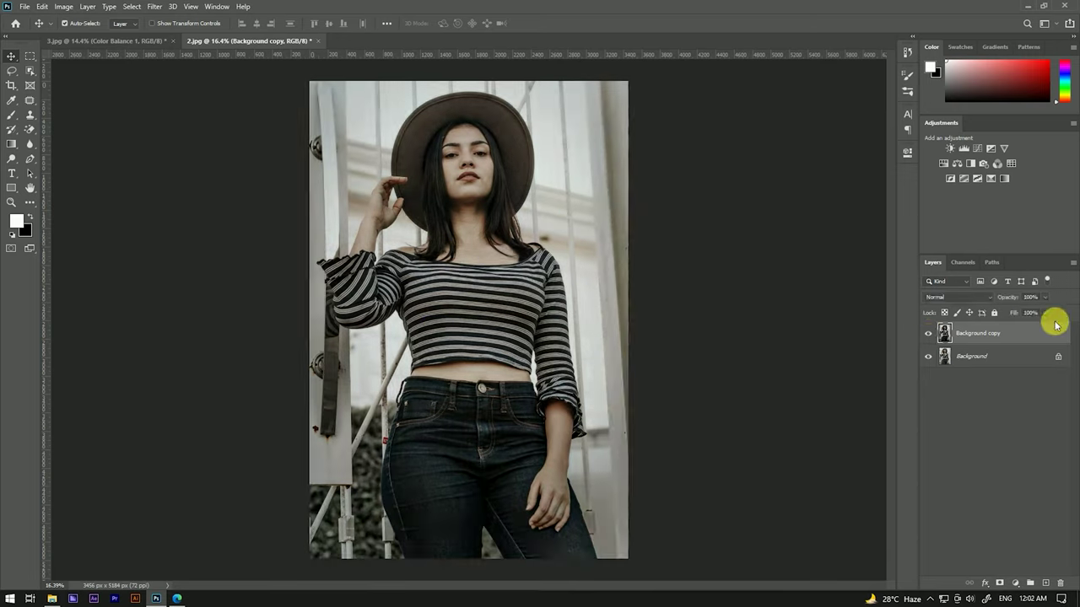
pyautogui.click(52, 599)
pyautogui.click(788, 84)
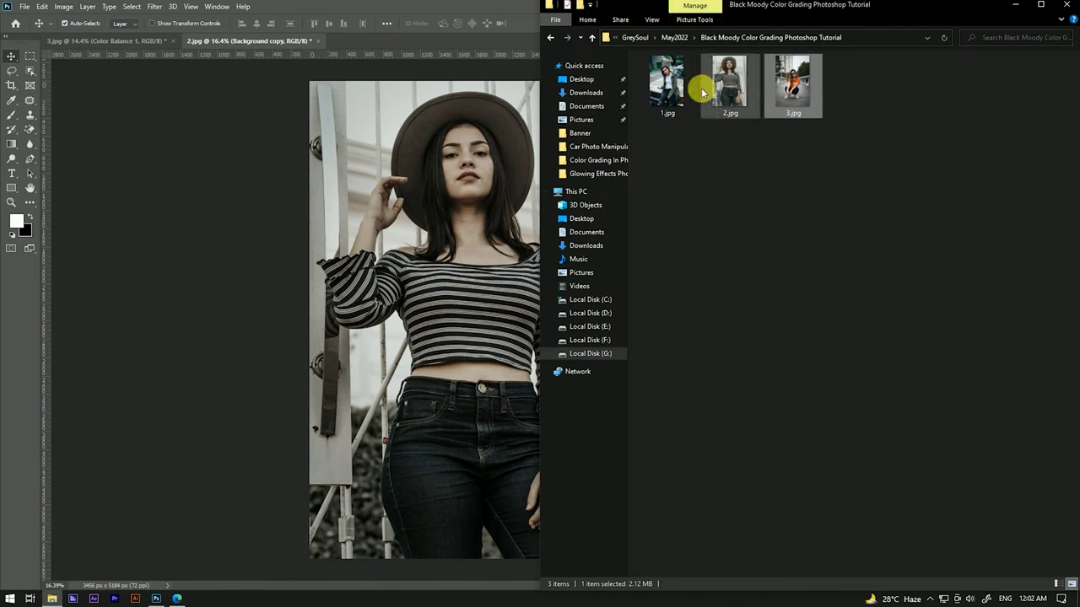
# - Bring 1.jpg into Photoshop as a new document and create a Background copy layer
pyautogui.click(668, 86)
pyautogui.moveTo(628, 100); pyautogui.dragTo(396, 40)
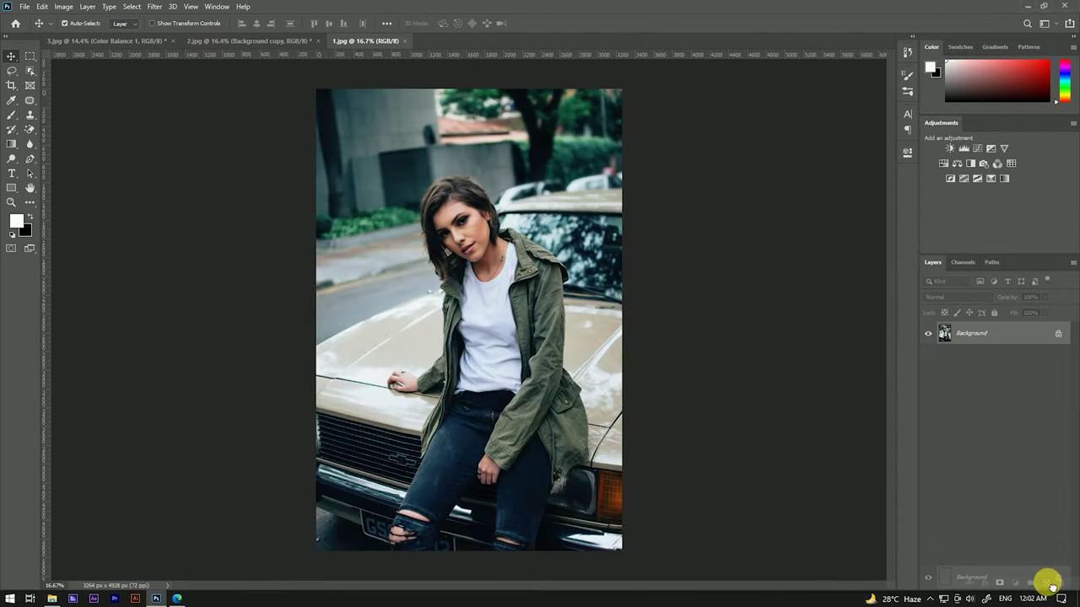
pyautogui.moveTo(1017, 335); pyautogui.dragTo(1045, 583)
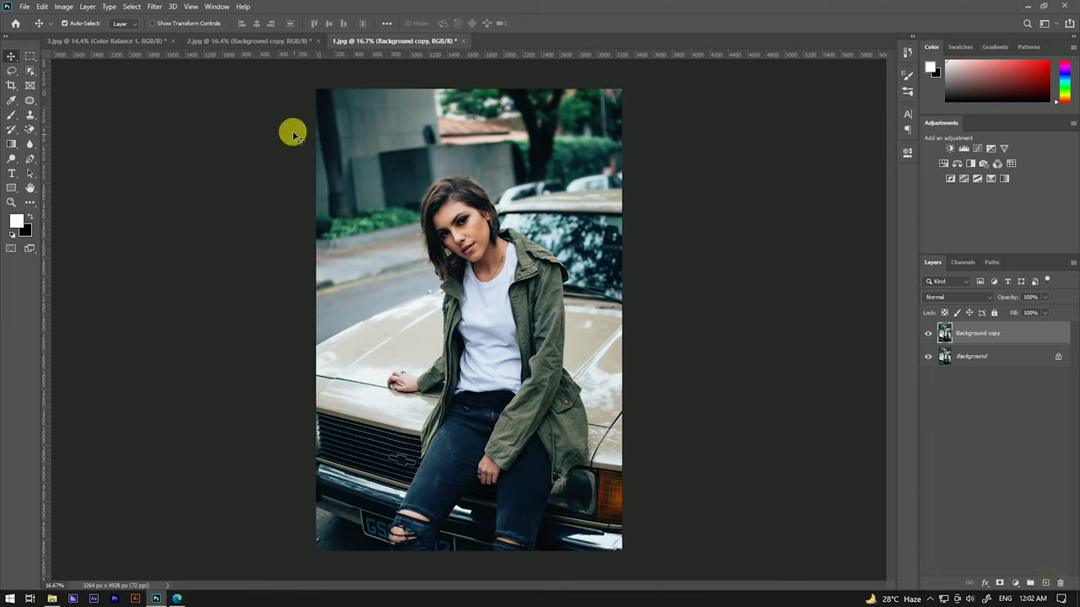
# - Apply Camera Raw with Contrast +28, Temperature +8, Vibrance -51 and a slight dark vignette
pyautogui.click(155, 6)
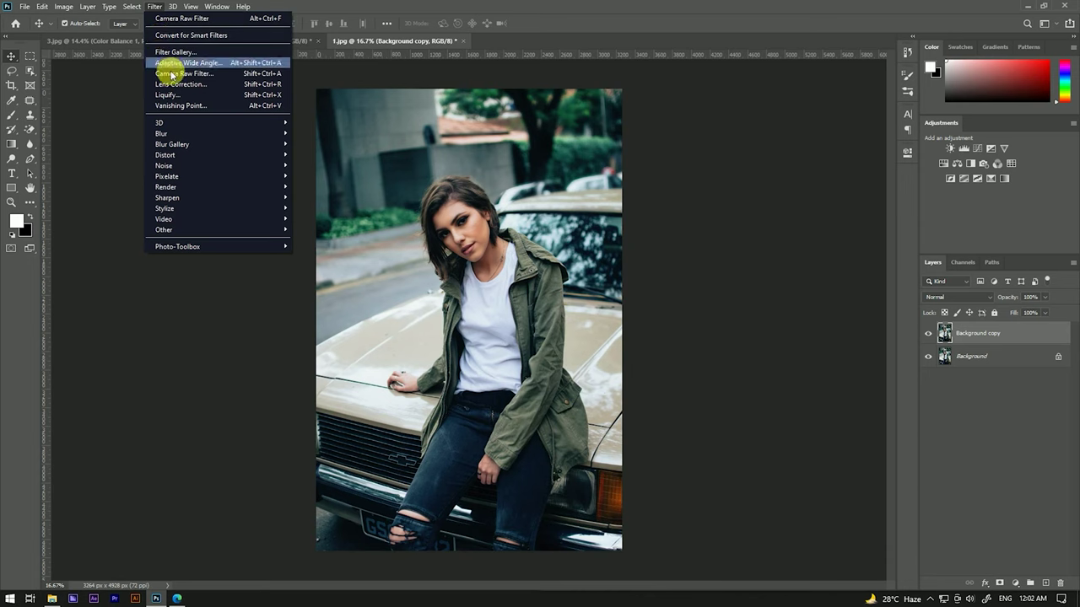
pyautogui.click(241, 76)
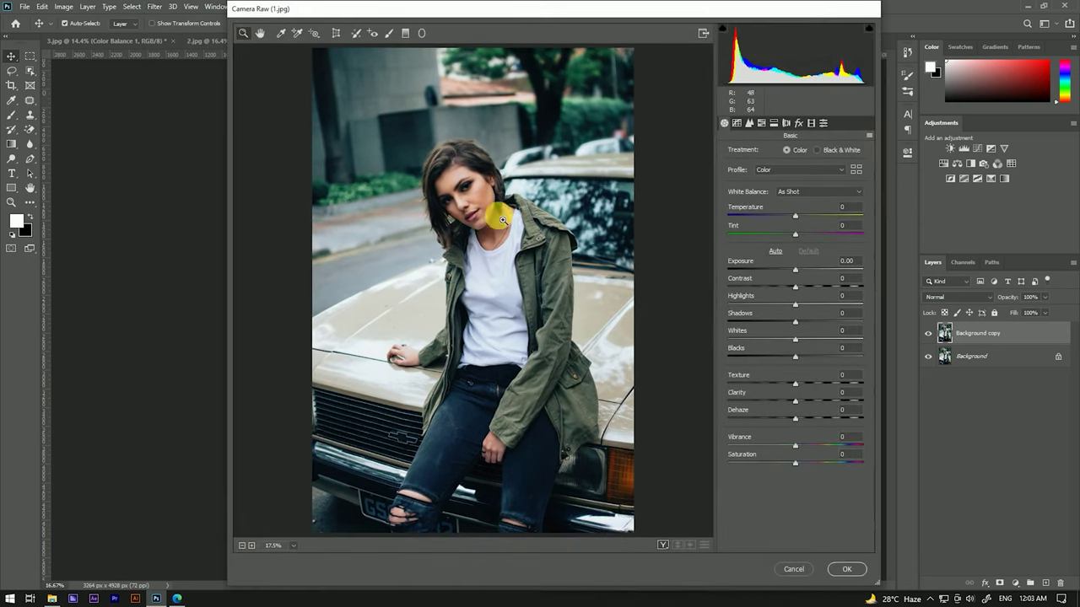
pyautogui.moveTo(794, 287); pyautogui.dragTo(811, 290)
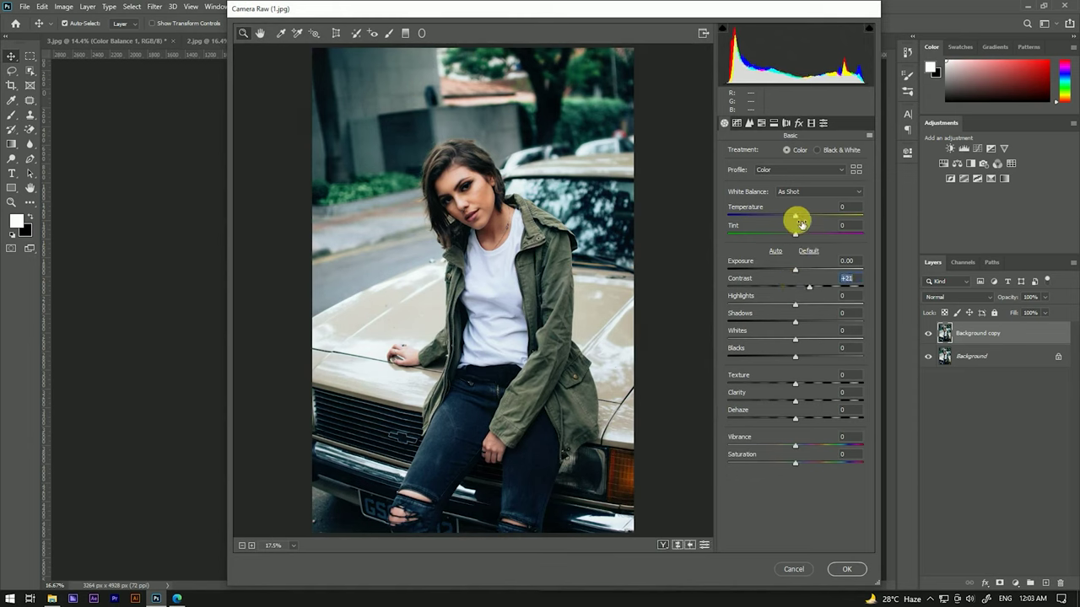
pyautogui.moveTo(797, 218); pyautogui.dragTo(804, 219)
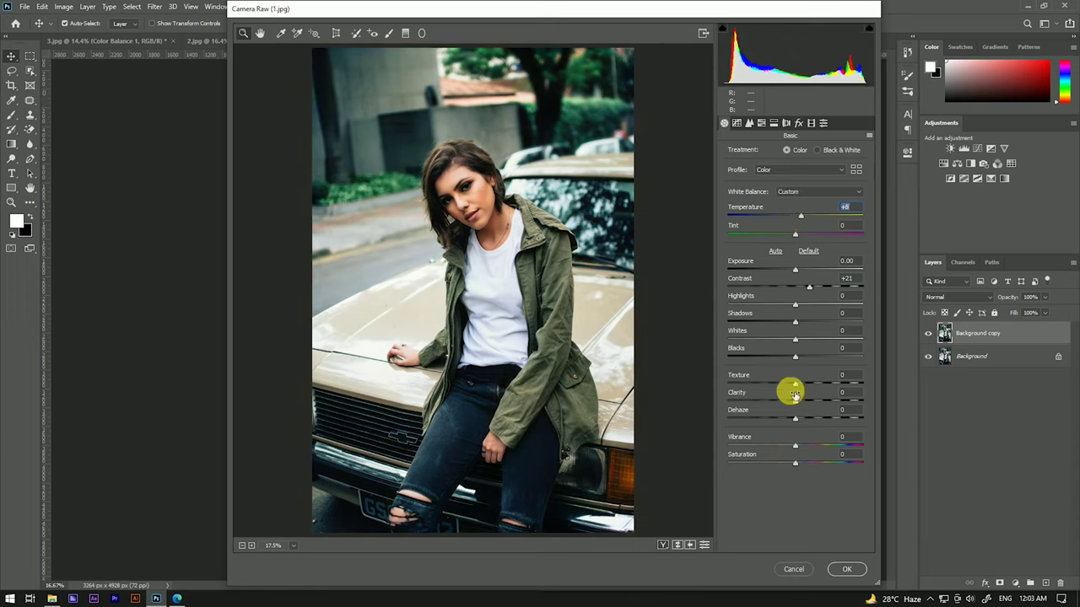
pyautogui.moveTo(796, 447); pyautogui.dragTo(770, 445)
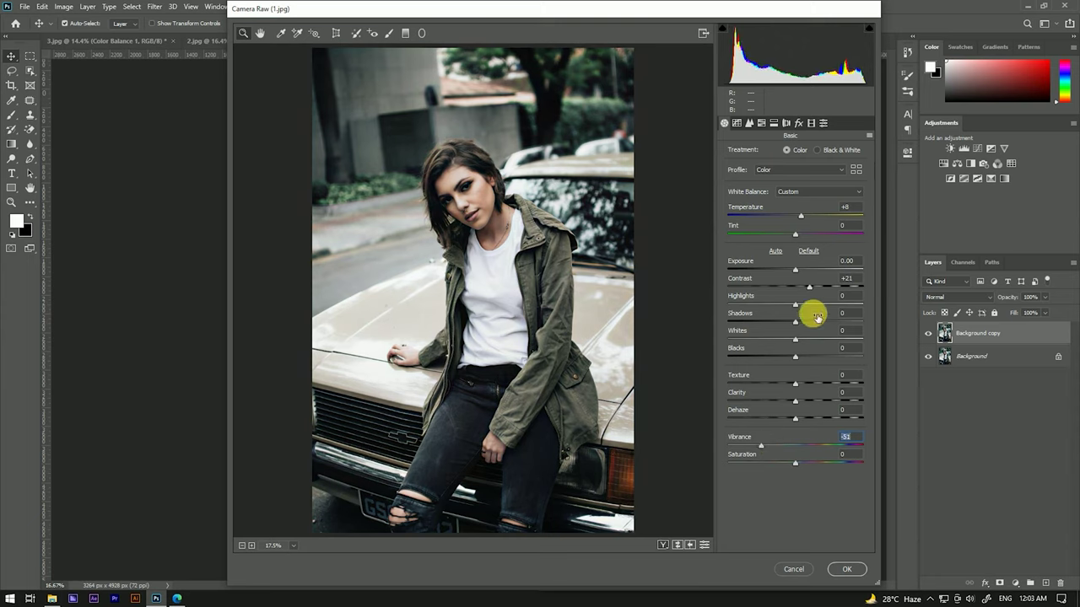
pyautogui.moveTo(810, 287); pyautogui.dragTo(815, 288)
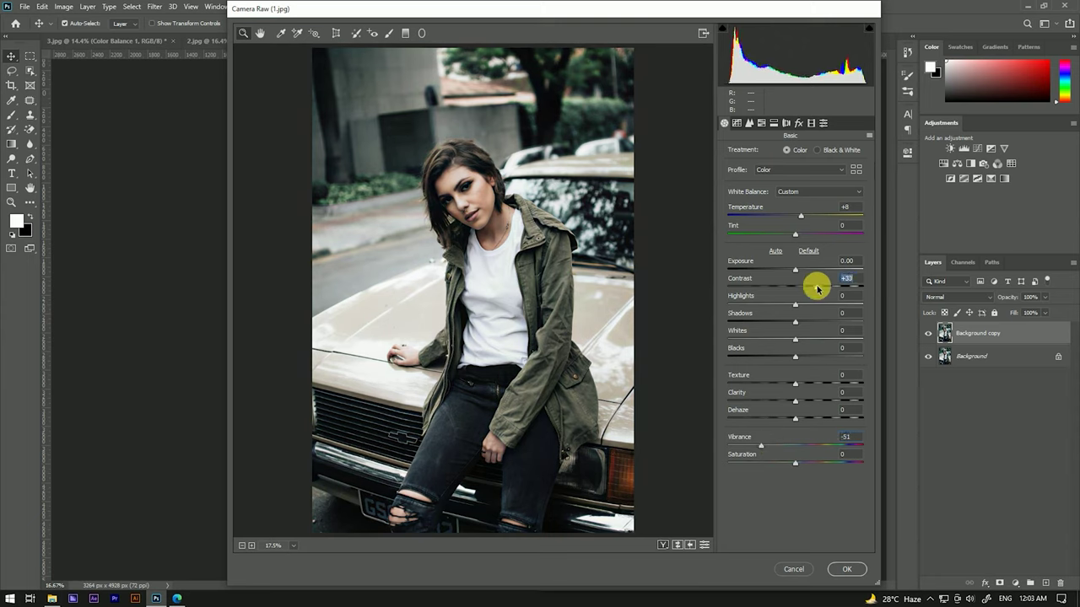
pyautogui.click(798, 123)
pyautogui.moveTo(793, 267); pyautogui.dragTo(779, 270)
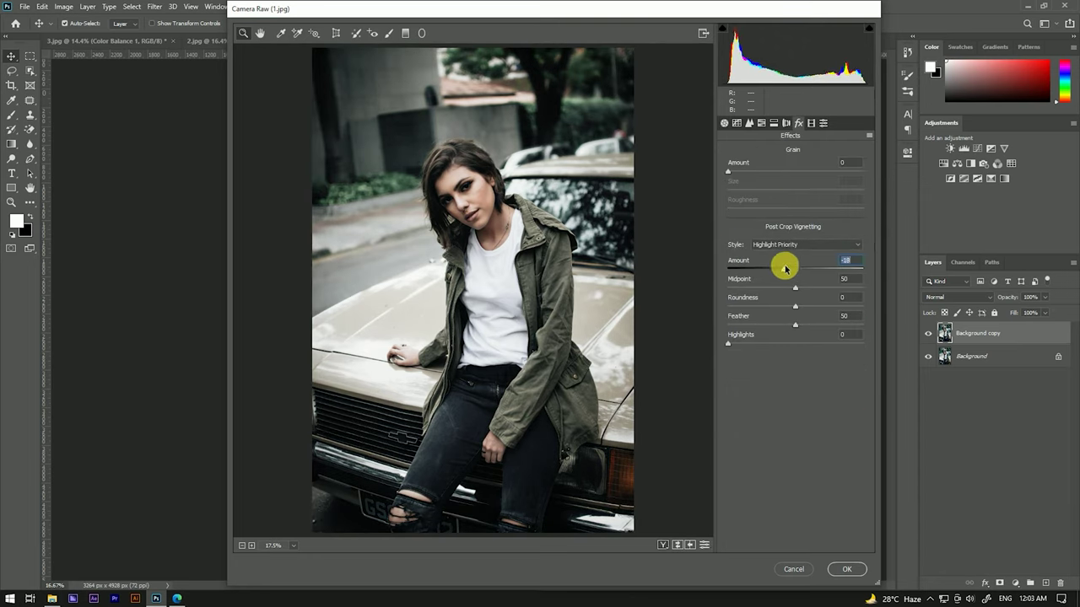
# - Lift Exposure to +0.10 and adjust the red and blue primary saturation in Calibration
pyautogui.click(723, 123)
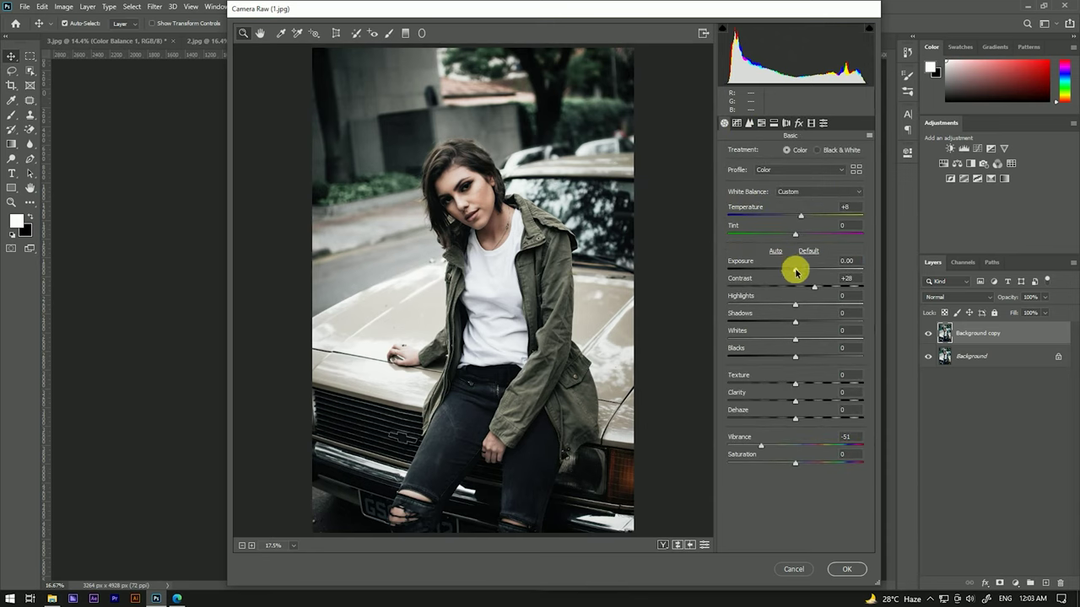
pyautogui.moveTo(796, 271); pyautogui.dragTo(798, 273)
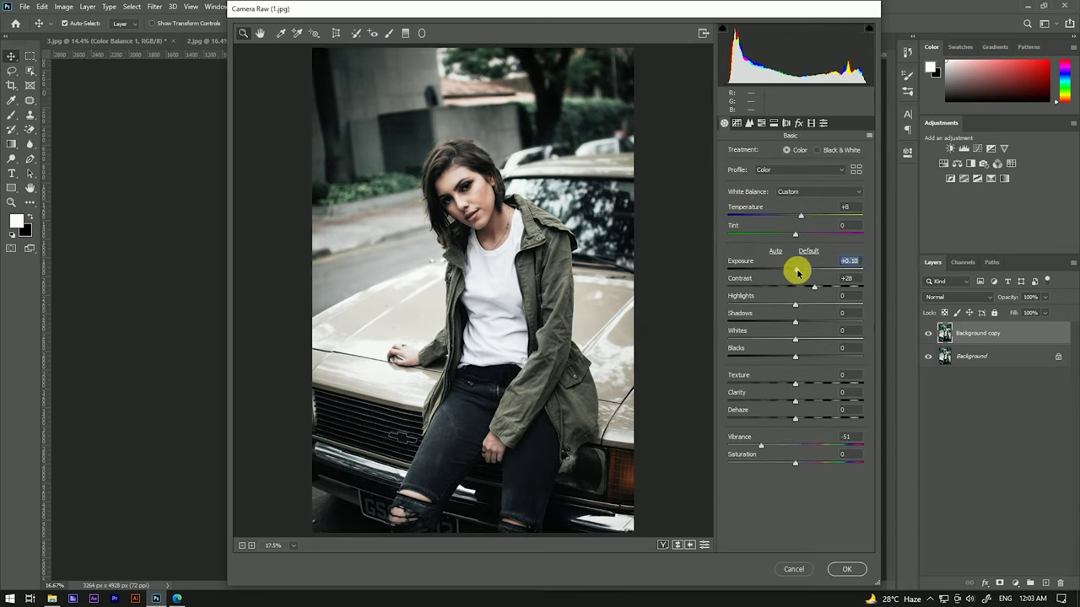
pyautogui.click(810, 123)
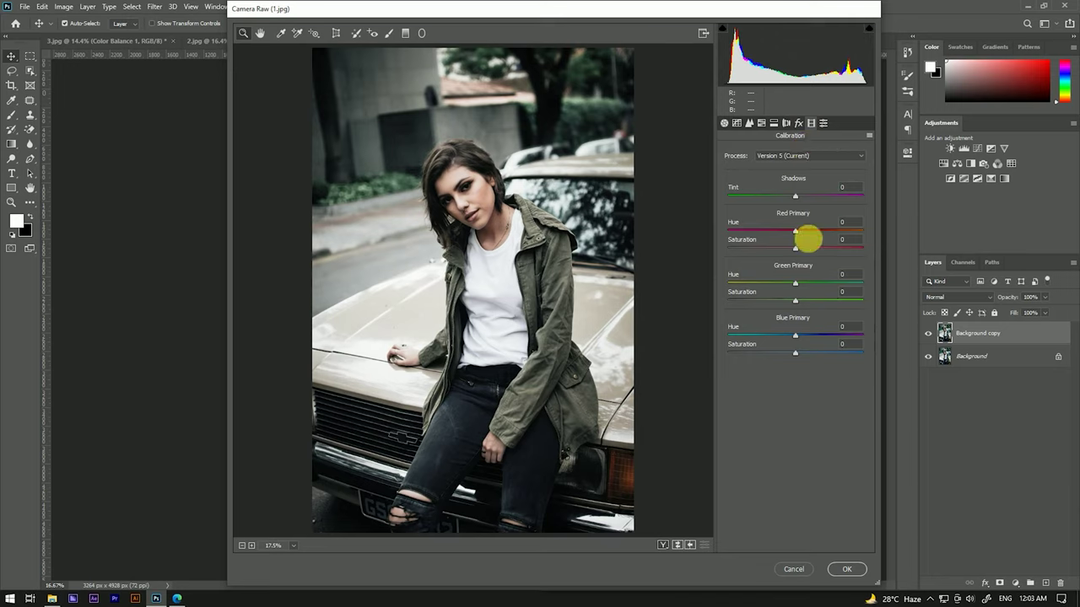
pyautogui.moveTo(794, 247)
pyautogui.mouseDown()
pyautogui.moveTo(807, 250)
pyautogui.moveTo(777, 249)
pyautogui.mouseUp()
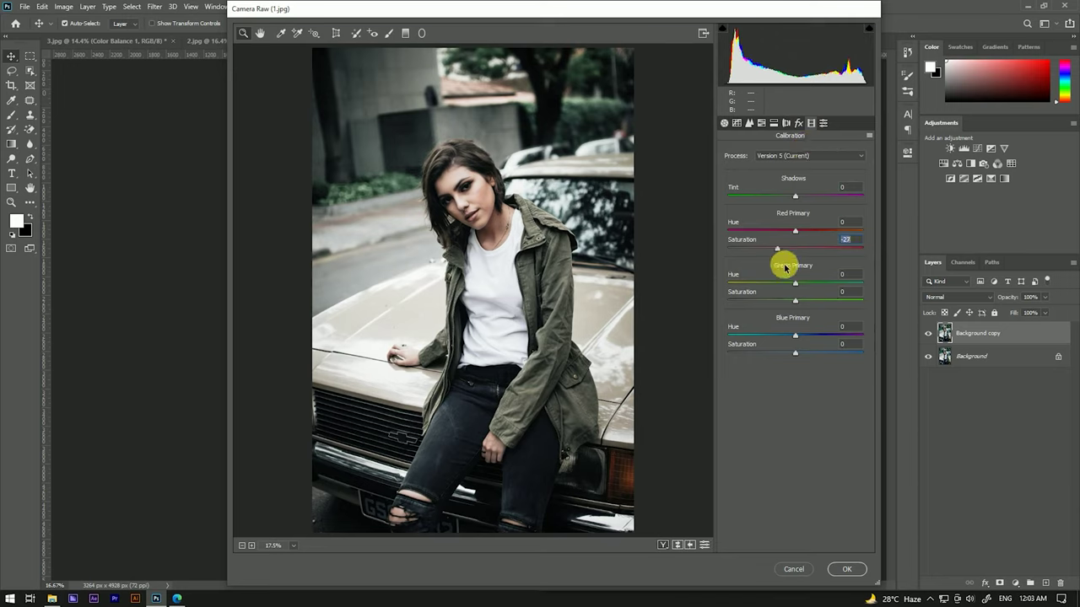
pyautogui.moveTo(796, 352); pyautogui.dragTo(813, 352)
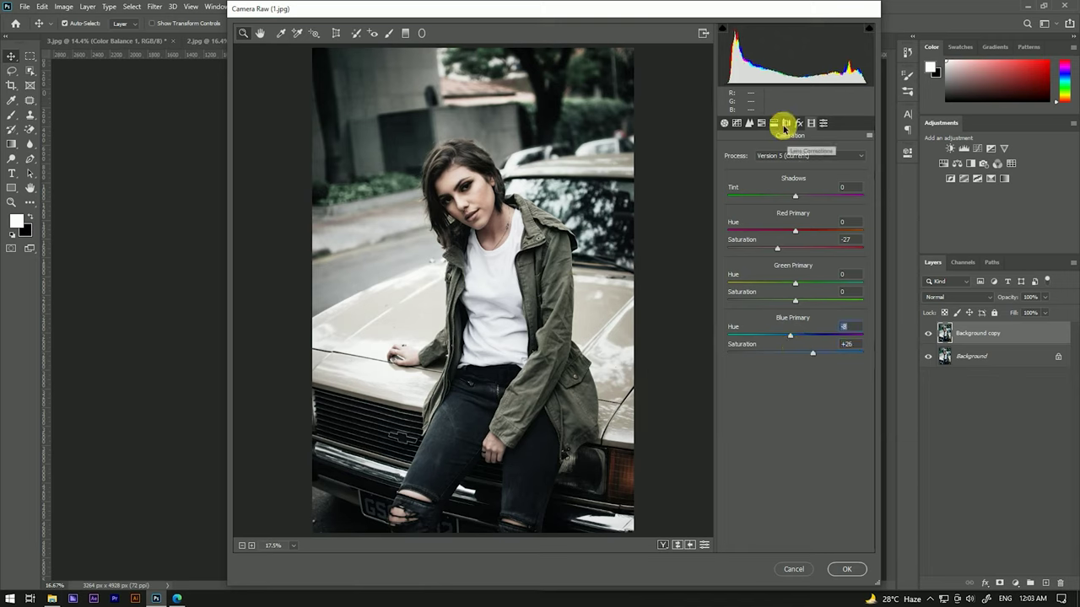
# - Set Sharpening 18 and Luminance 15, shift Reds -10, Oranges +3, Purples +3, and apply
pyautogui.click(748, 124)
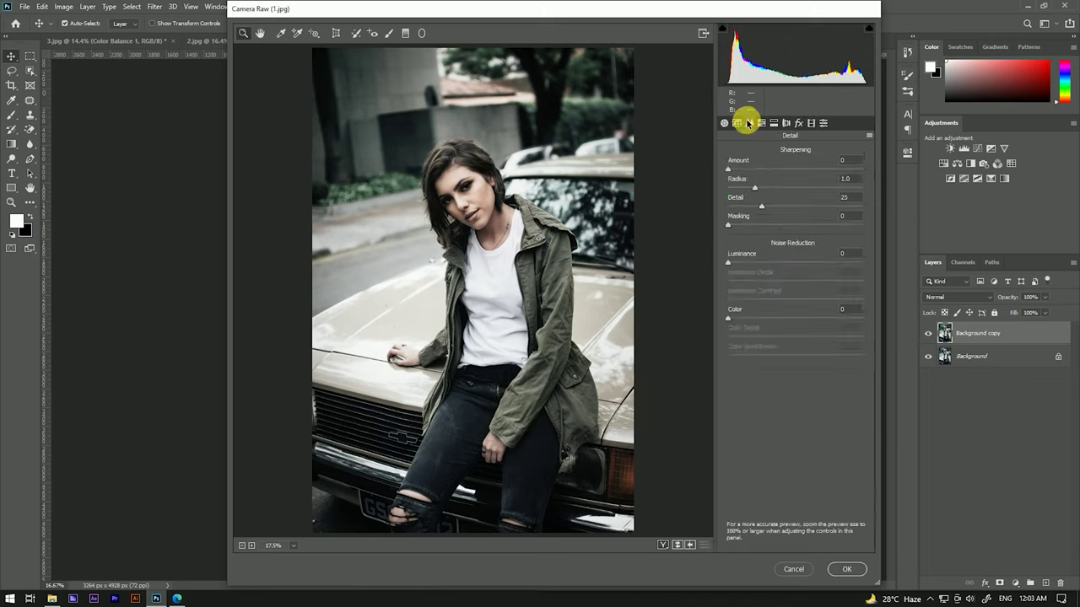
pyautogui.moveTo(730, 174); pyautogui.dragTo(742, 173)
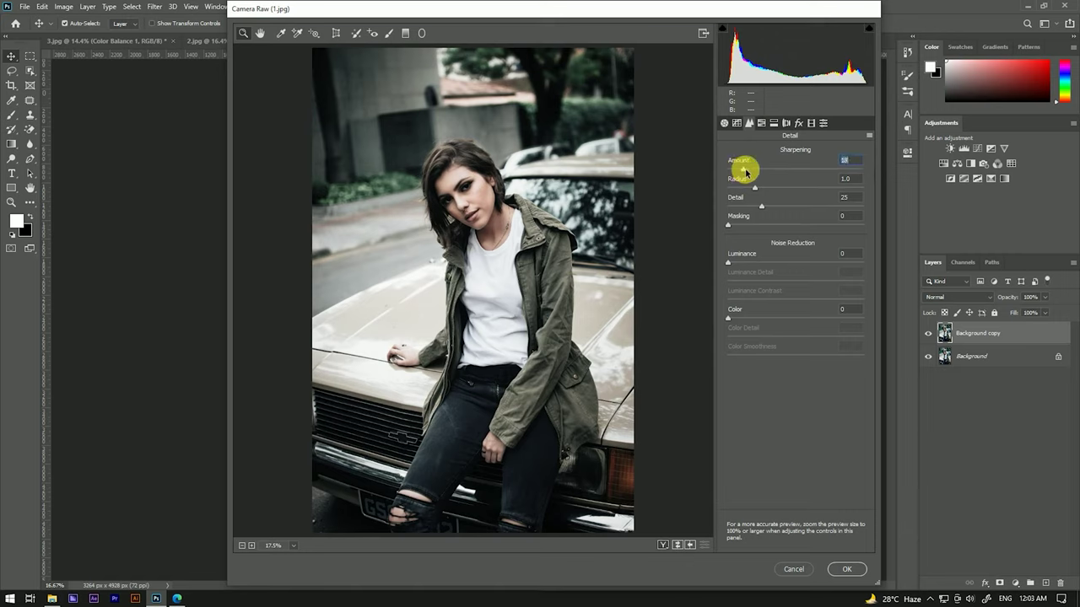
pyautogui.moveTo(730, 262); pyautogui.dragTo(740, 263)
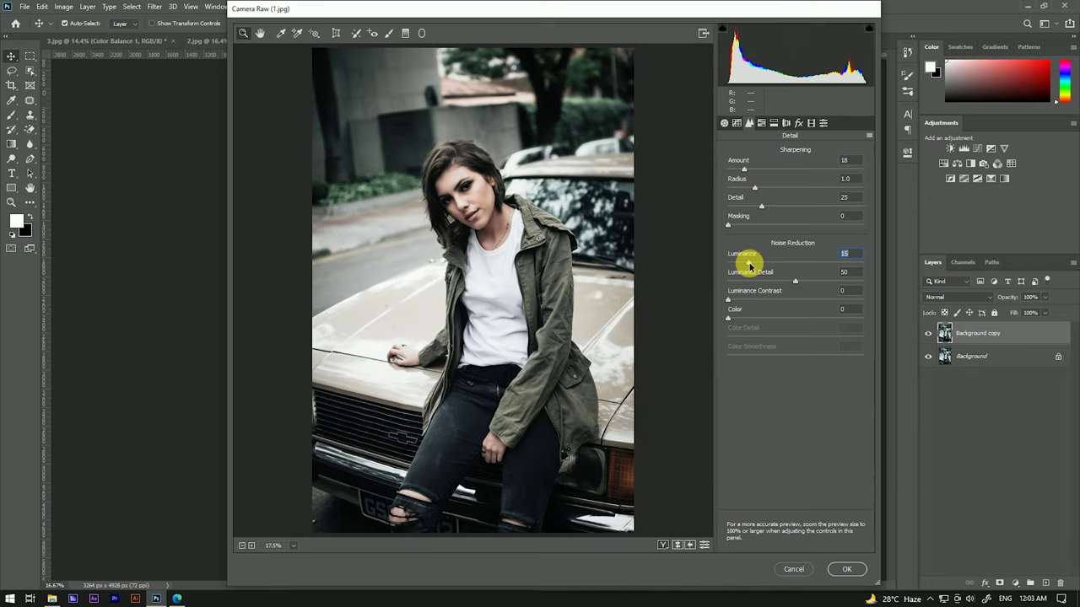
pyautogui.click(762, 123)
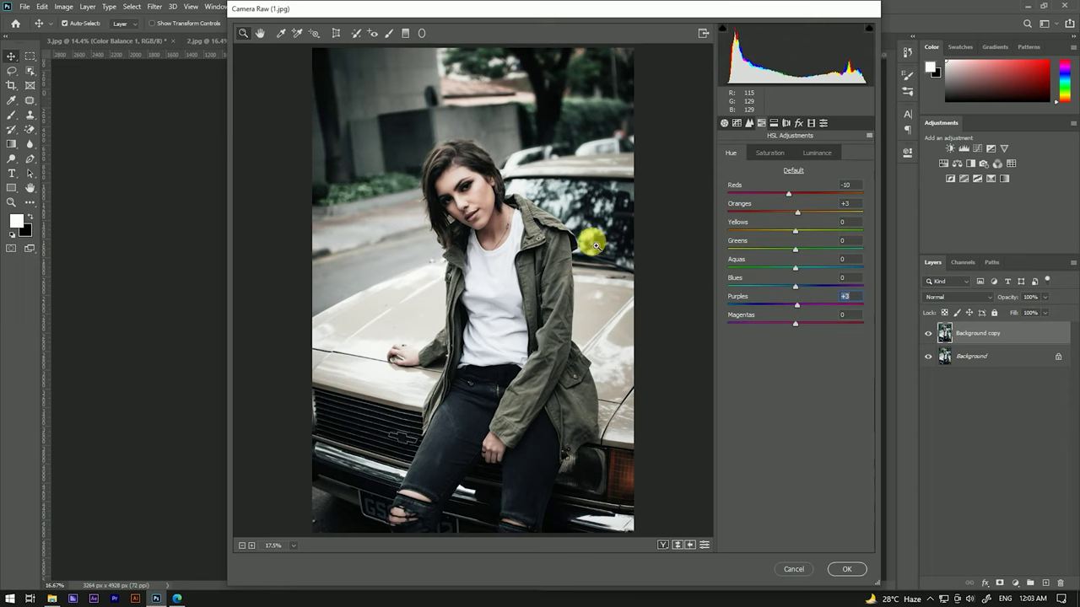
pyautogui.click(848, 571)
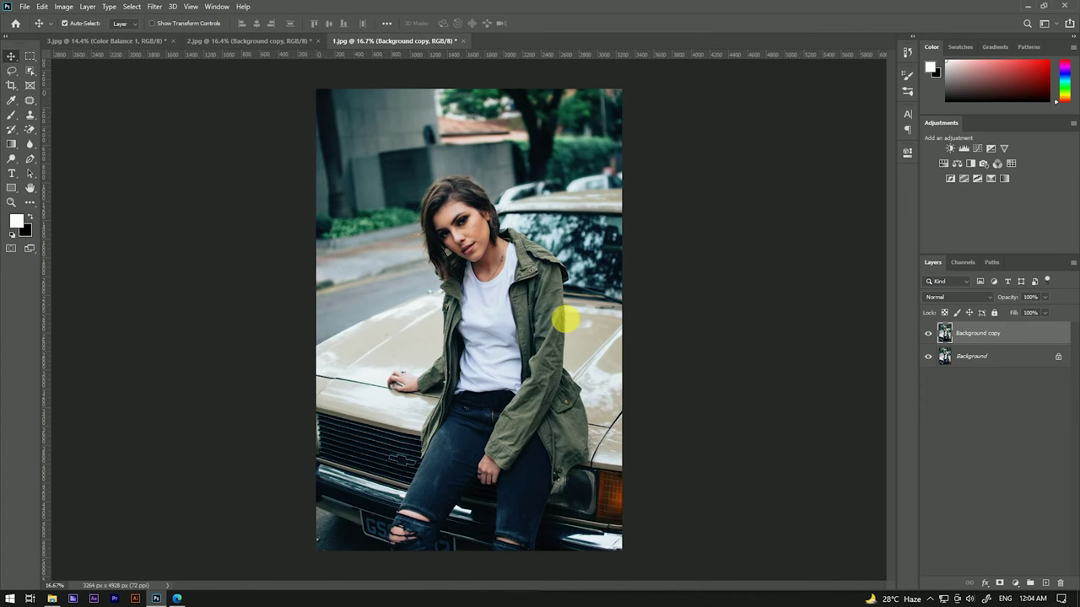
# - Toggle the car portrait's Background copy off and on twice to compare, then switch to 2.jpg
pyautogui.scroll(2, 513, 241)
pyautogui.scroll(1, 513, 244)
pyautogui.scroll(-1, 562, 239)
pyautogui.scroll(-2, 563, 240)
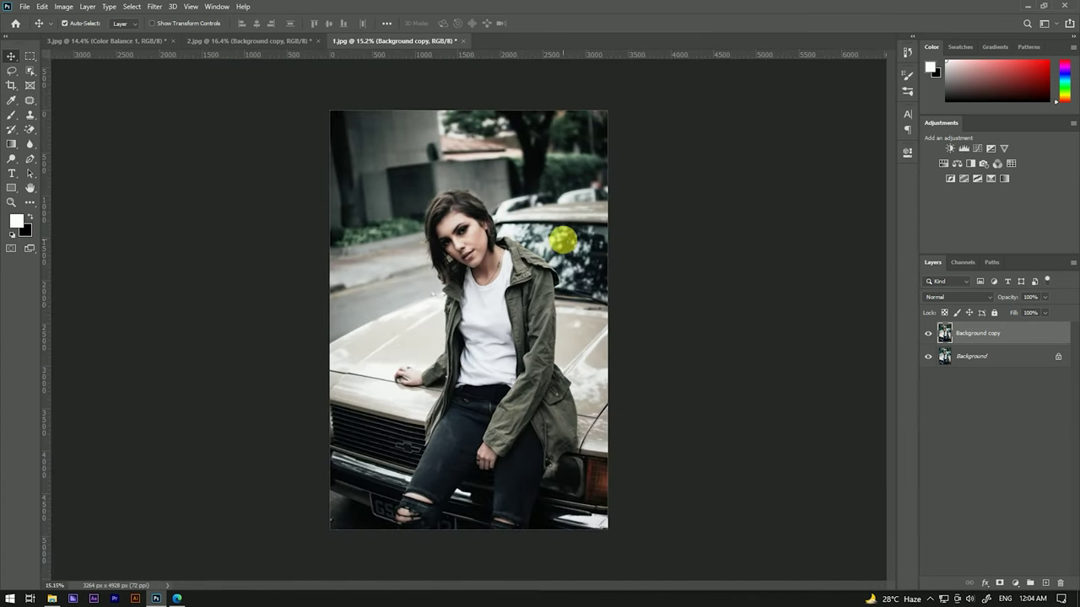
pyautogui.click(929, 335)
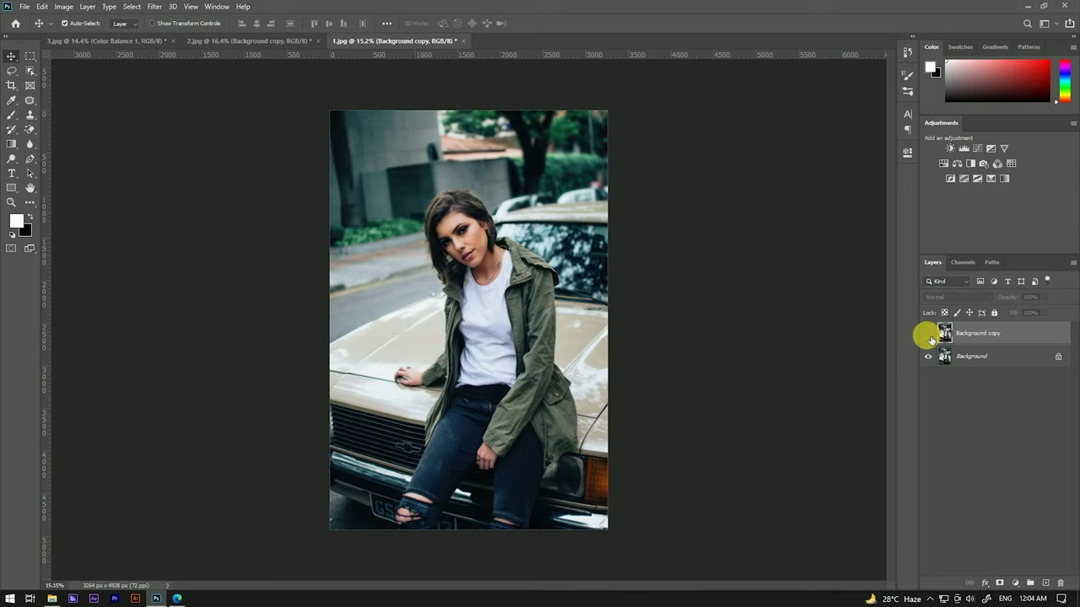
pyautogui.click(929, 335)
pyautogui.click(928, 336)
pyautogui.click(928, 335)
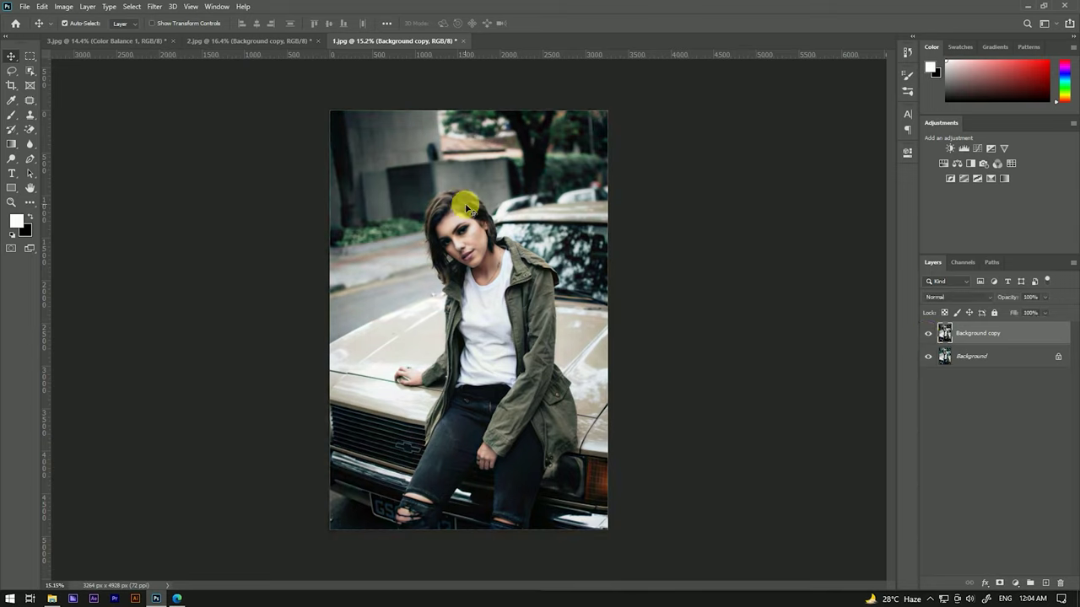
pyautogui.scroll(2, 466, 206)
pyautogui.click(253, 41)
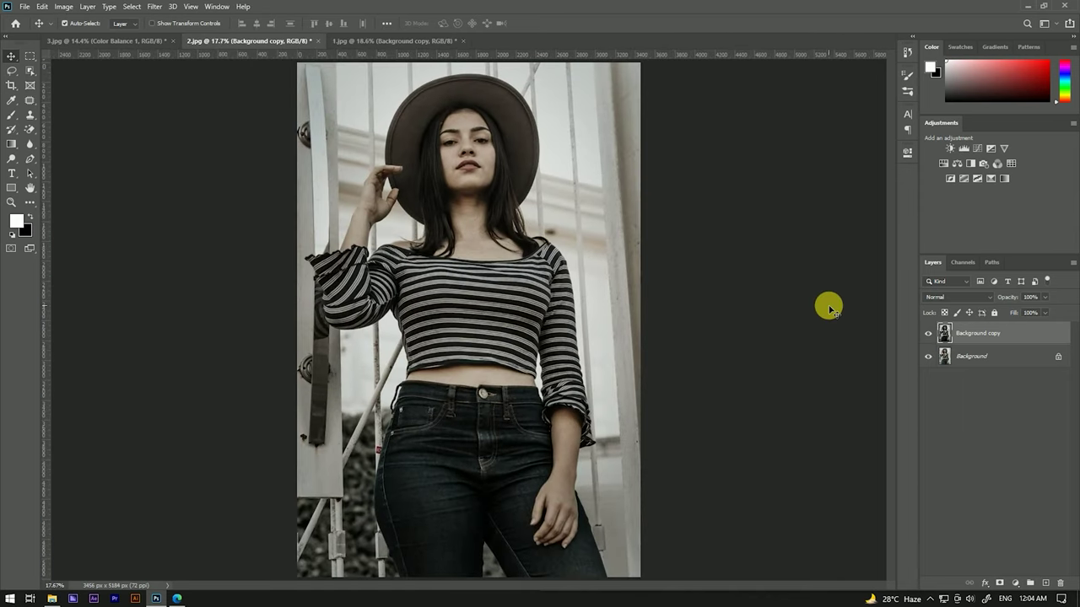
# - Compare the hat portrait with its original by toggling the Background copy, ending visible
pyautogui.click(929, 334)
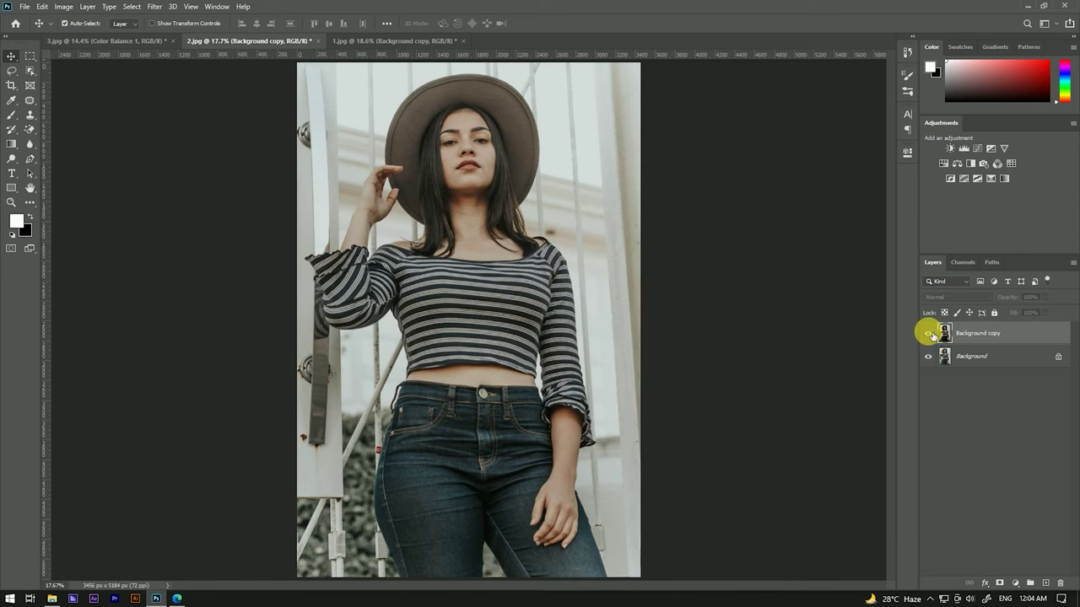
pyautogui.click(929, 334)
pyautogui.click(929, 334)
pyautogui.click(929, 334)
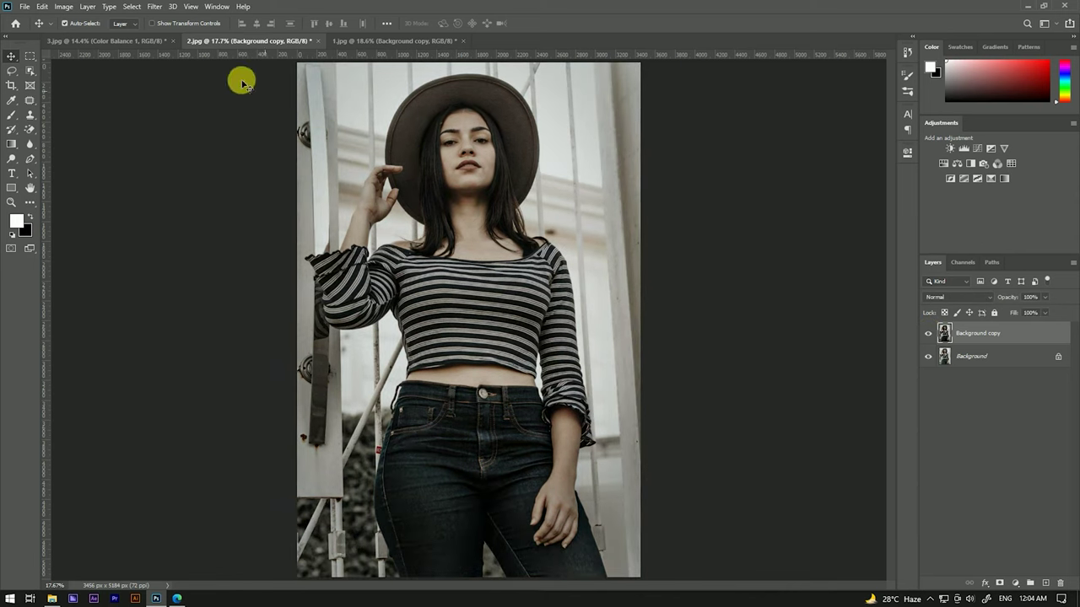
# - On 3.jpg, fit the photo to the window and toggle Color Balance 1 to compare
pyautogui.click(149, 41)
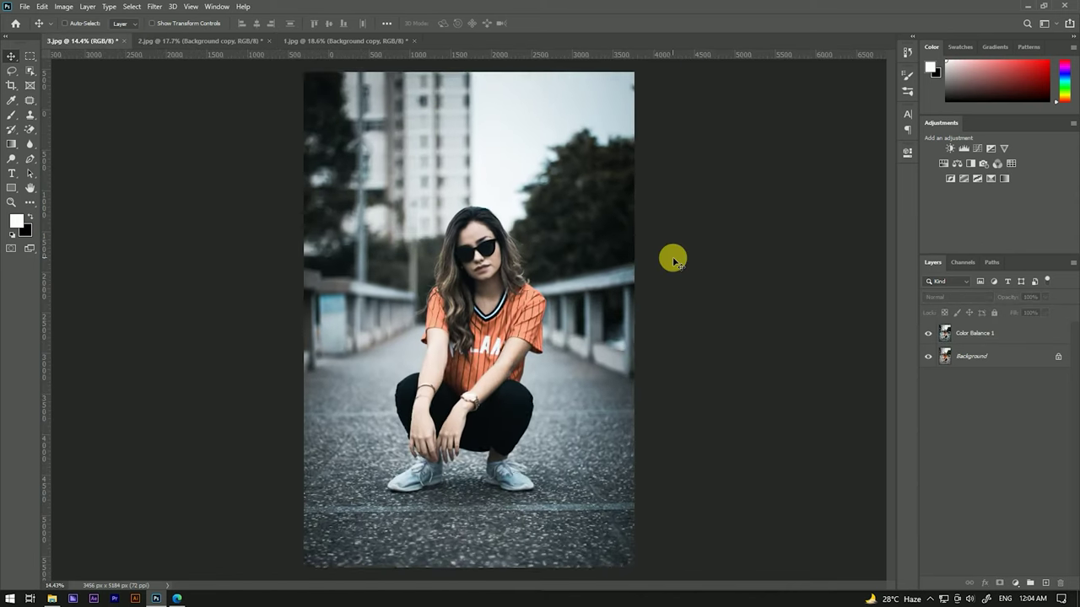
pyautogui.hotkey('ctrl', '0')
pyautogui.click(928, 334)
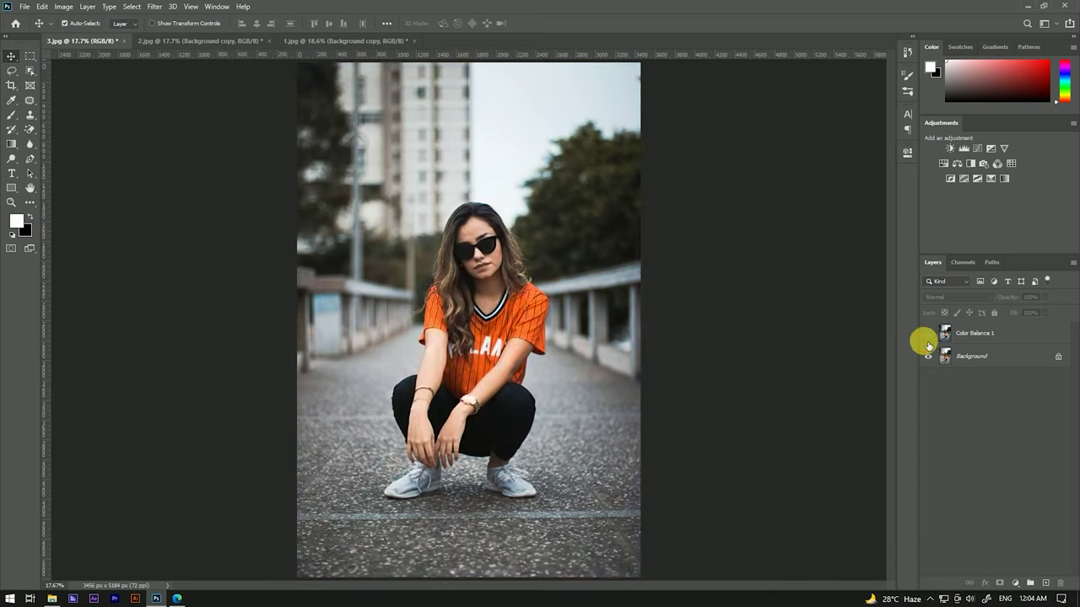
pyautogui.click(928, 338)
pyautogui.click(928, 334)
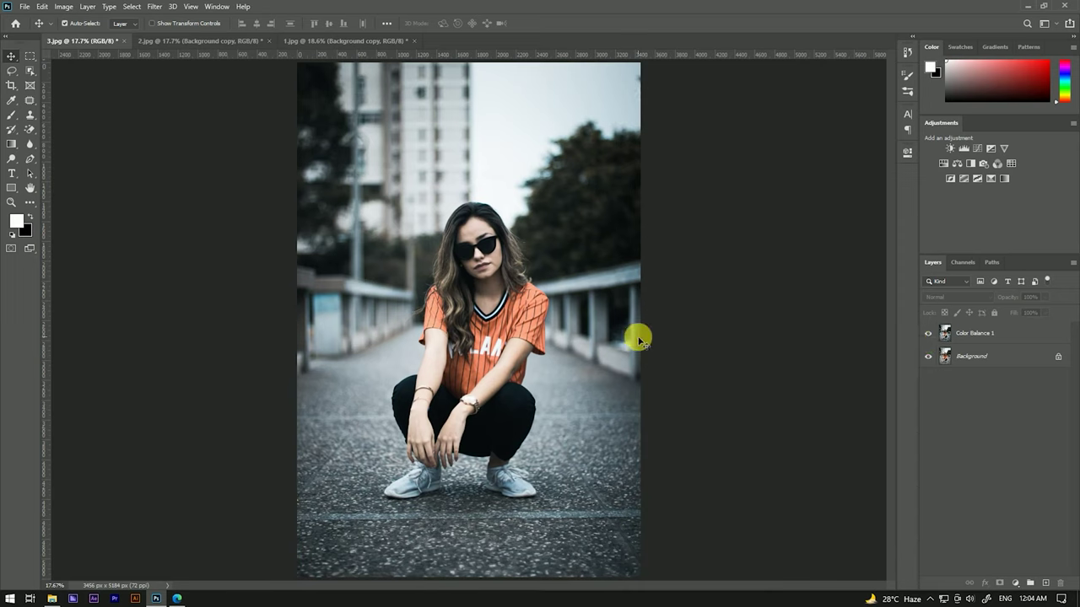